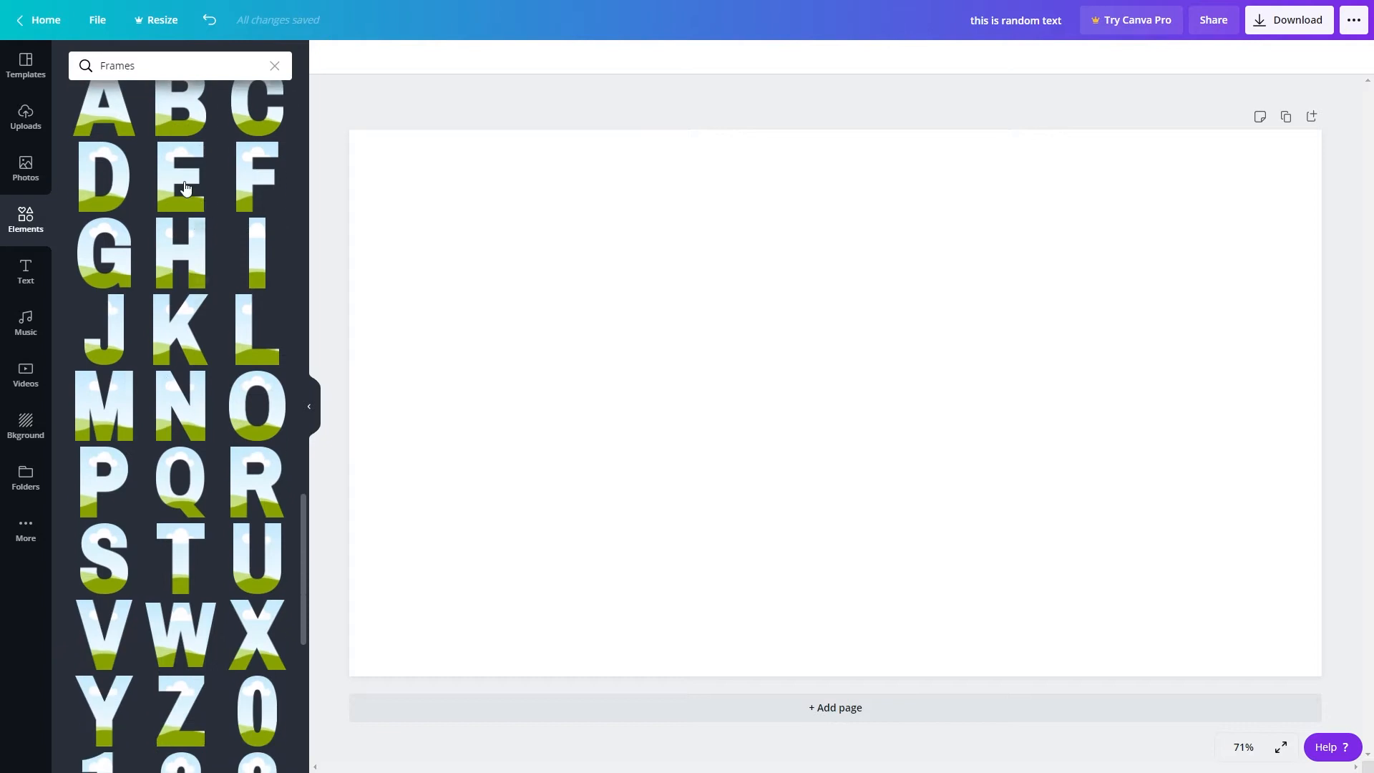
- Add the letter frames A, B and C from the Frames results to the blank page
{"action": "scroll", "coordinate": [203, 277], "scroll_direction": "down", "scroll_amount": 6}
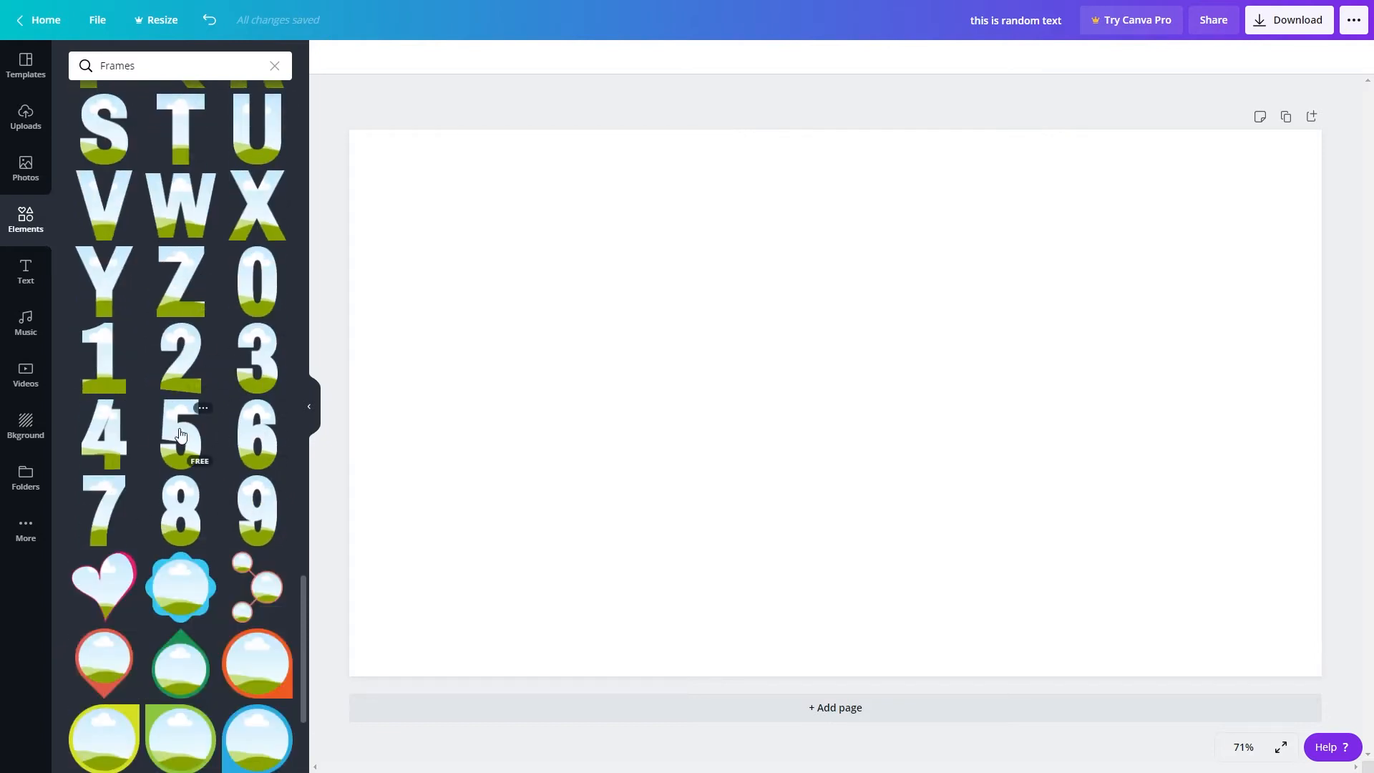
{"action": "scroll", "coordinate": [193, 436], "scroll_direction": "up", "scroll_amount": 8}
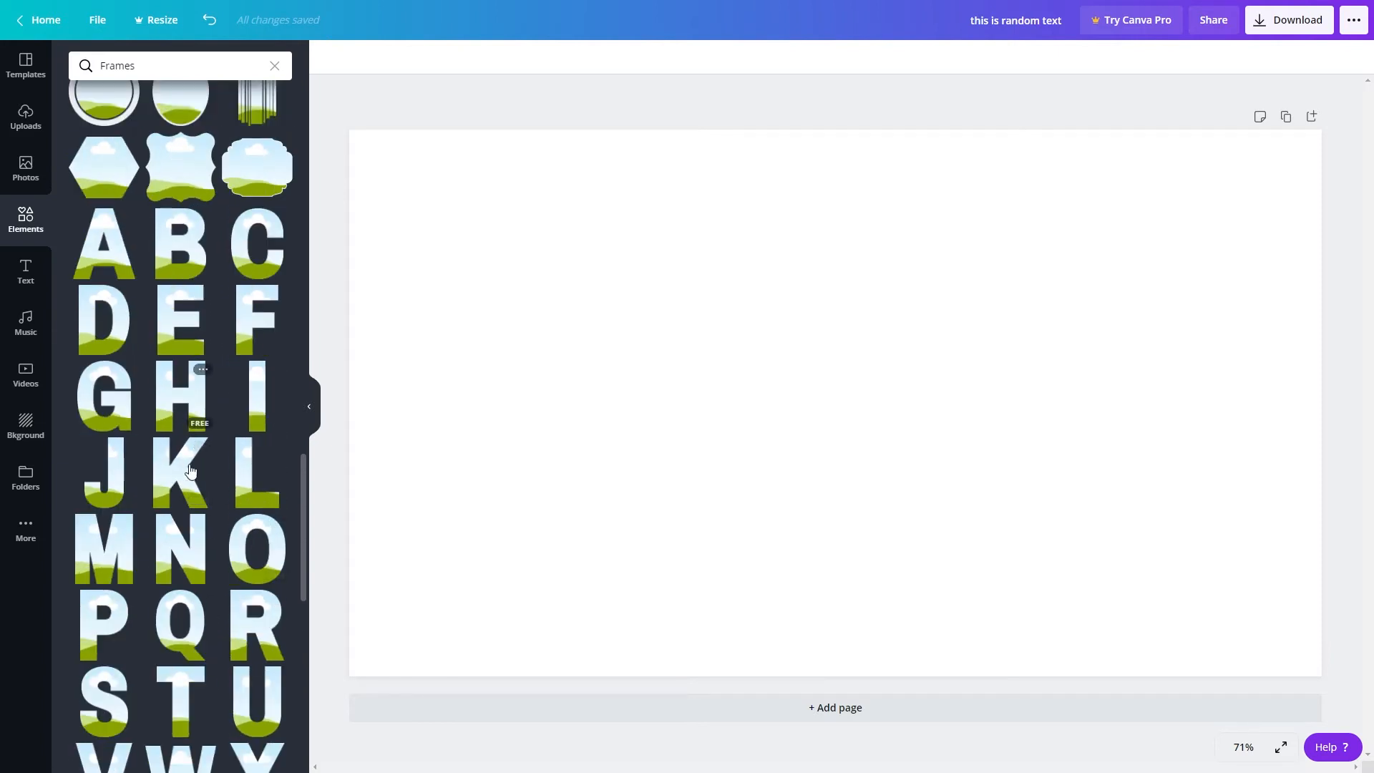
{"action": "left_click", "coordinate": [106, 254]}
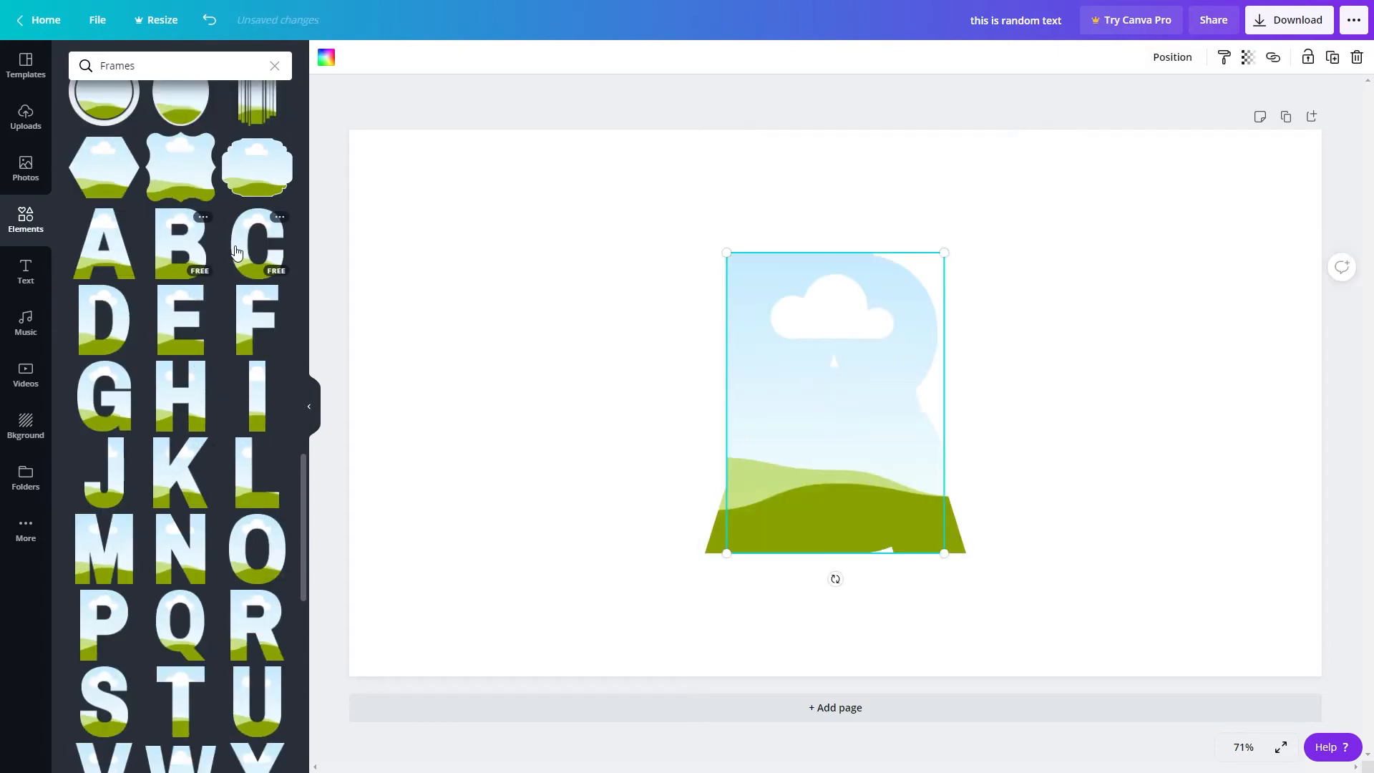
- Arrange the three letter frames in a row reading A, B, C and centre them together on the page
{"action": "left_click_drag", "start_coordinate": [688, 396], "coordinate": [942, 341]}
{"action": "left_click_drag", "start_coordinate": [767, 407], "coordinate": [516, 405]}
{"action": "left_click_drag", "start_coordinate": [997, 413], "coordinate": [1181, 460]}
{"action": "left_click_drag", "start_coordinate": [1113, 605], "coordinate": [597, 416]}
{"action": "left_click", "coordinate": [580, 638]}
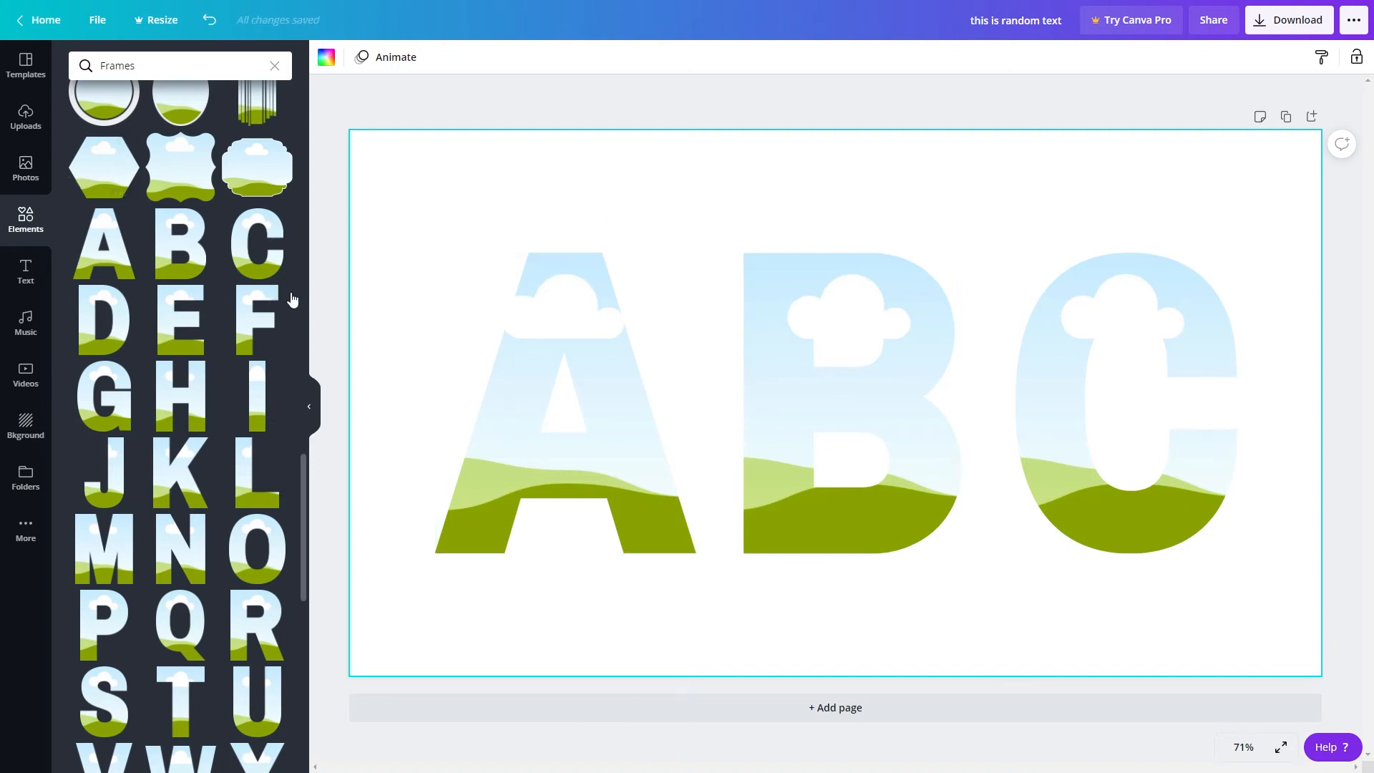
- Search the photo library for "skyline"
{"action": "left_click", "coordinate": [27, 179]}
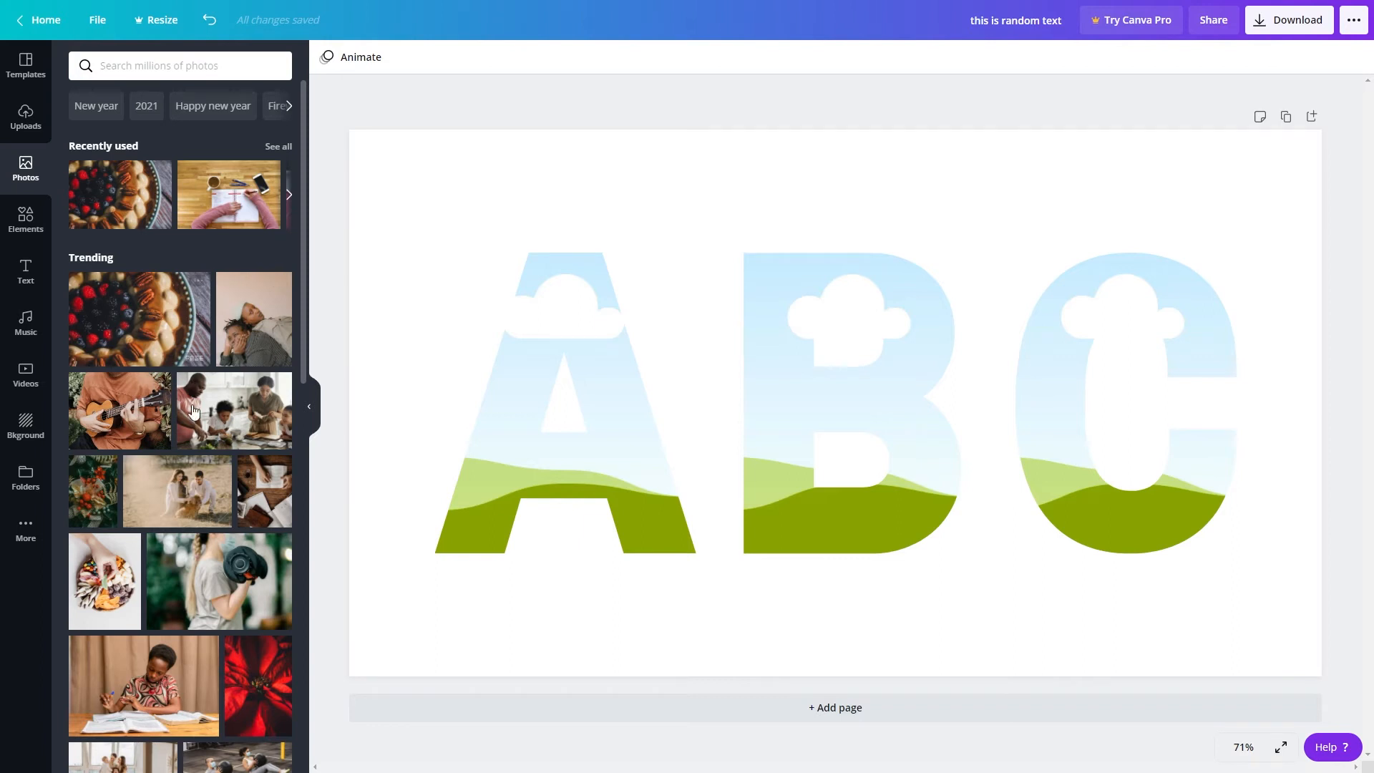
{"action": "left_click", "coordinate": [126, 65]}
{"action": "type", "text": "s"}
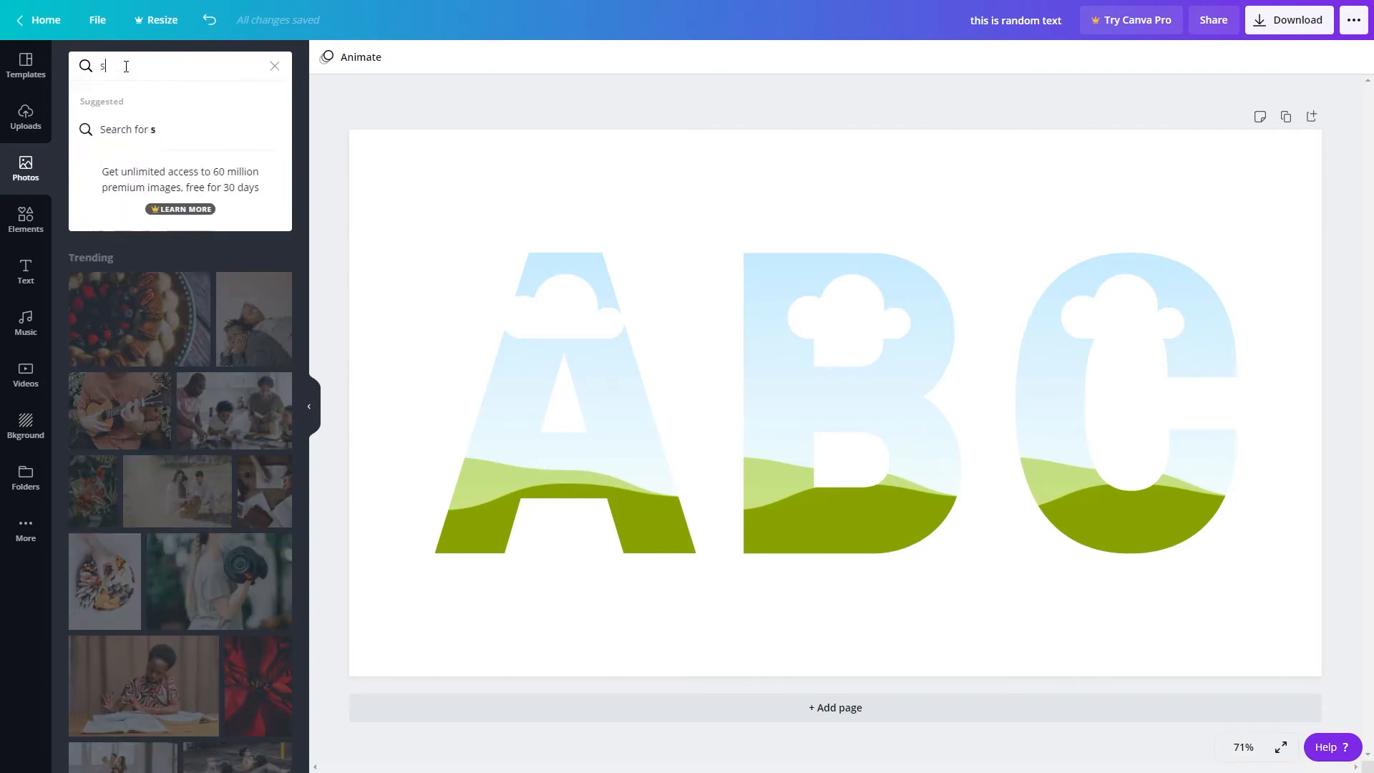
{"action": "type", "text": "kyline"}
{"action": "key", "text": "Return"}
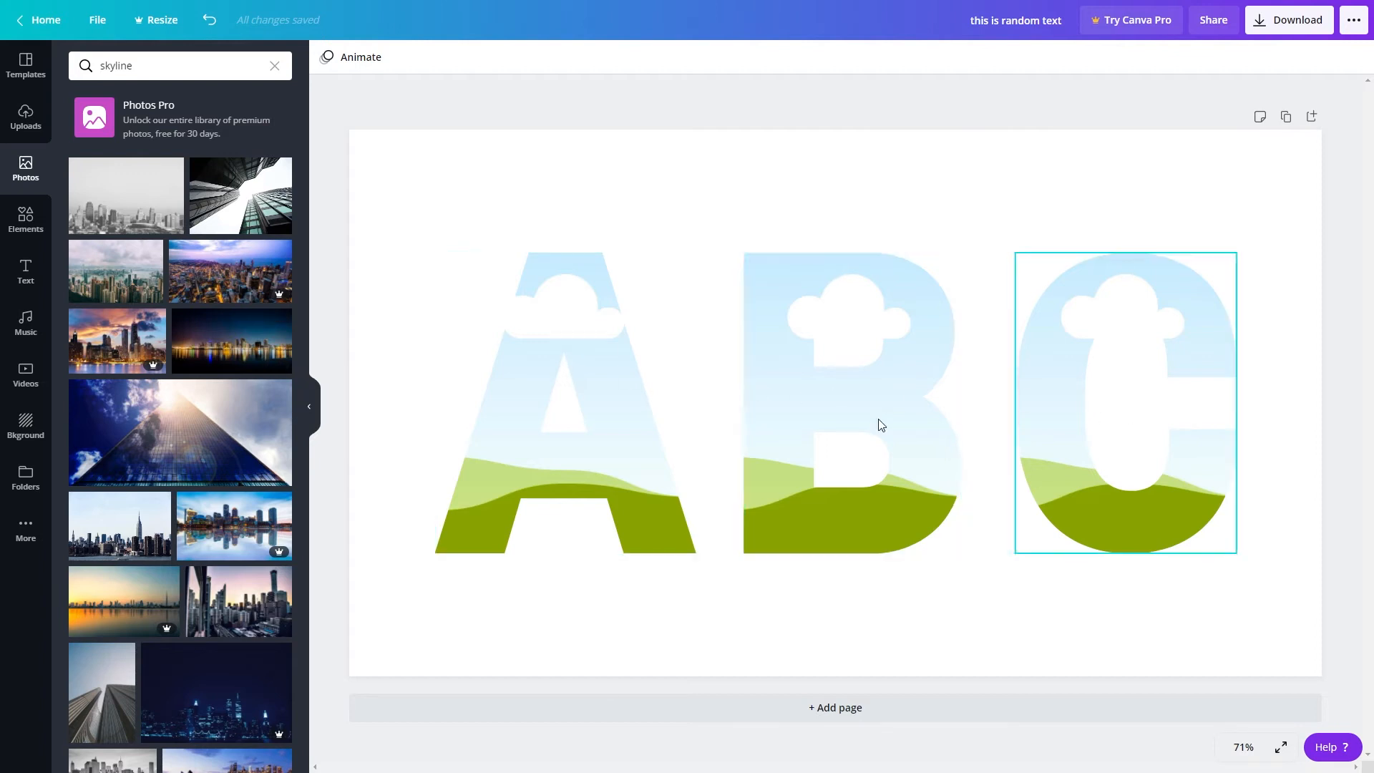
- Fill the A, B and C frames with the night skyline photo of city lights reflected in water
{"action": "left_click_drag", "start_coordinate": [254, 365], "coordinate": [747, 358]}
{"action": "left_click_drag", "start_coordinate": [230, 350], "coordinate": [1045, 339]}
{"action": "left_click", "coordinate": [417, 601]}
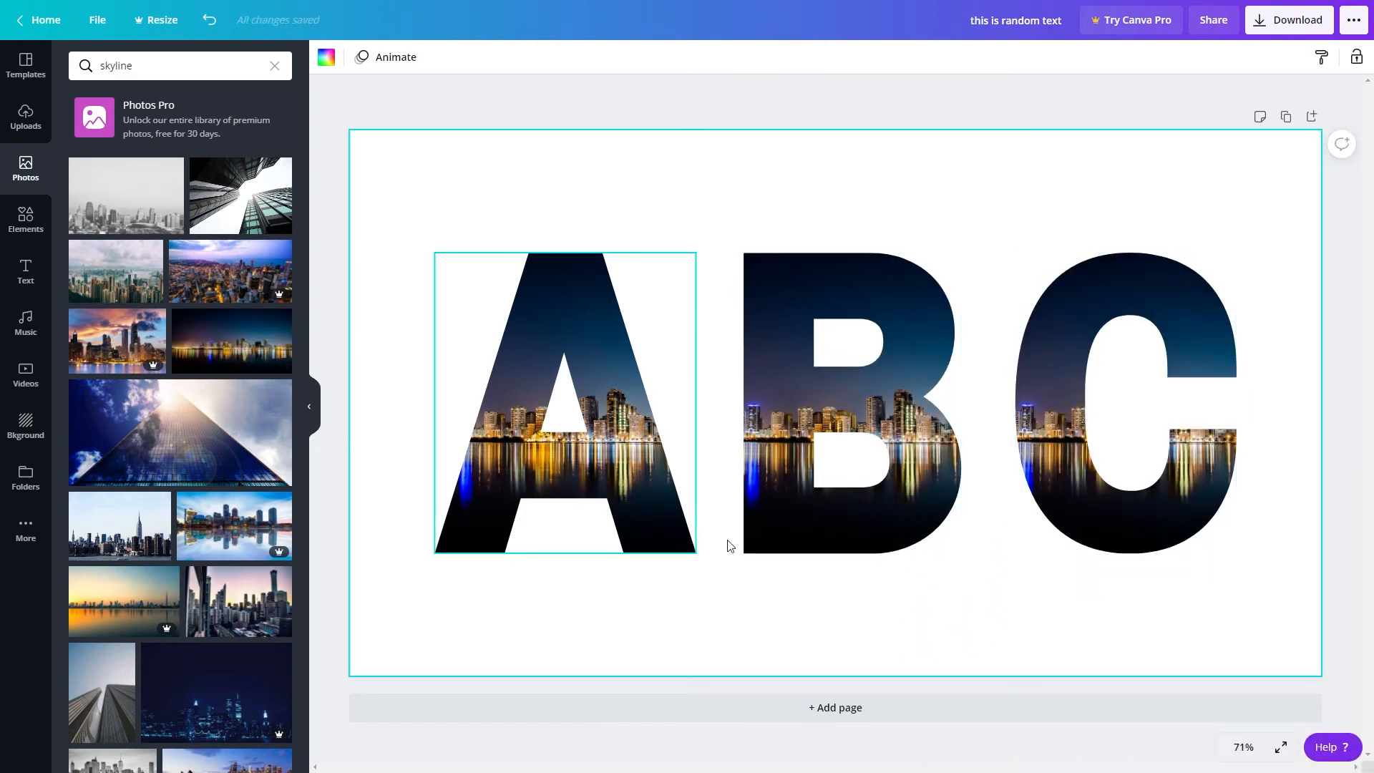
- Reposition the skyline photo inside the A frame so the letter shows the photo's left end
{"action": "left_click", "coordinate": [310, 407]}
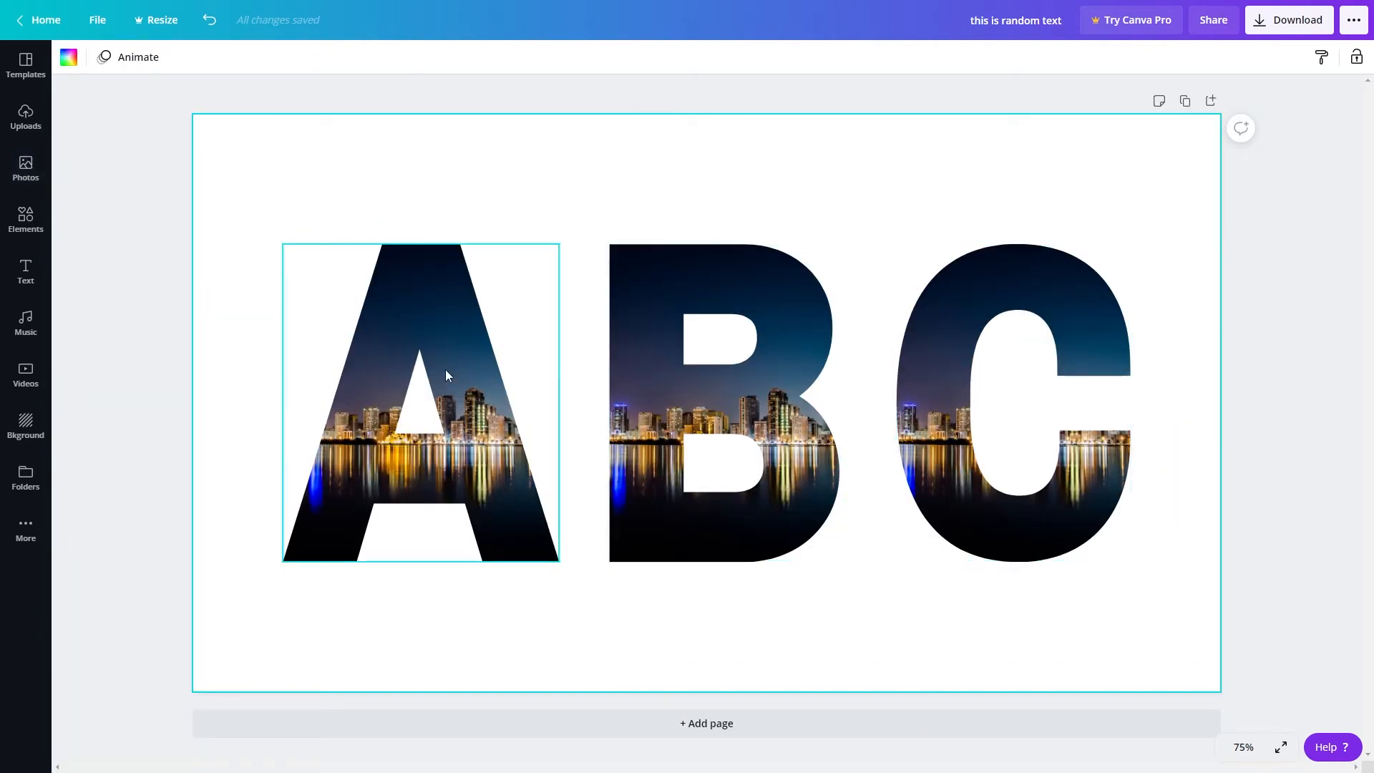
{"action": "double_click", "coordinate": [464, 426]}
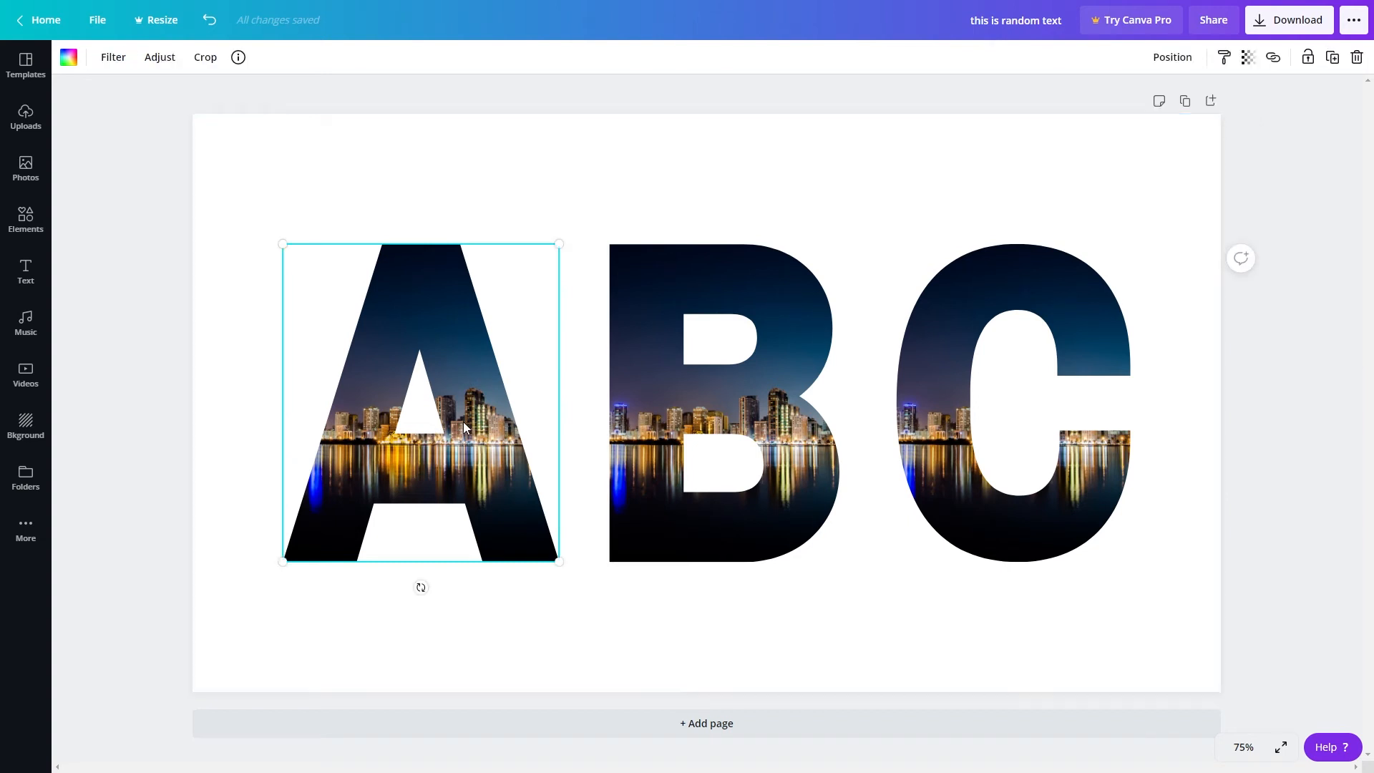
{"action": "left_click_drag", "start_coordinate": [246, 402], "coordinate": [414, 422]}
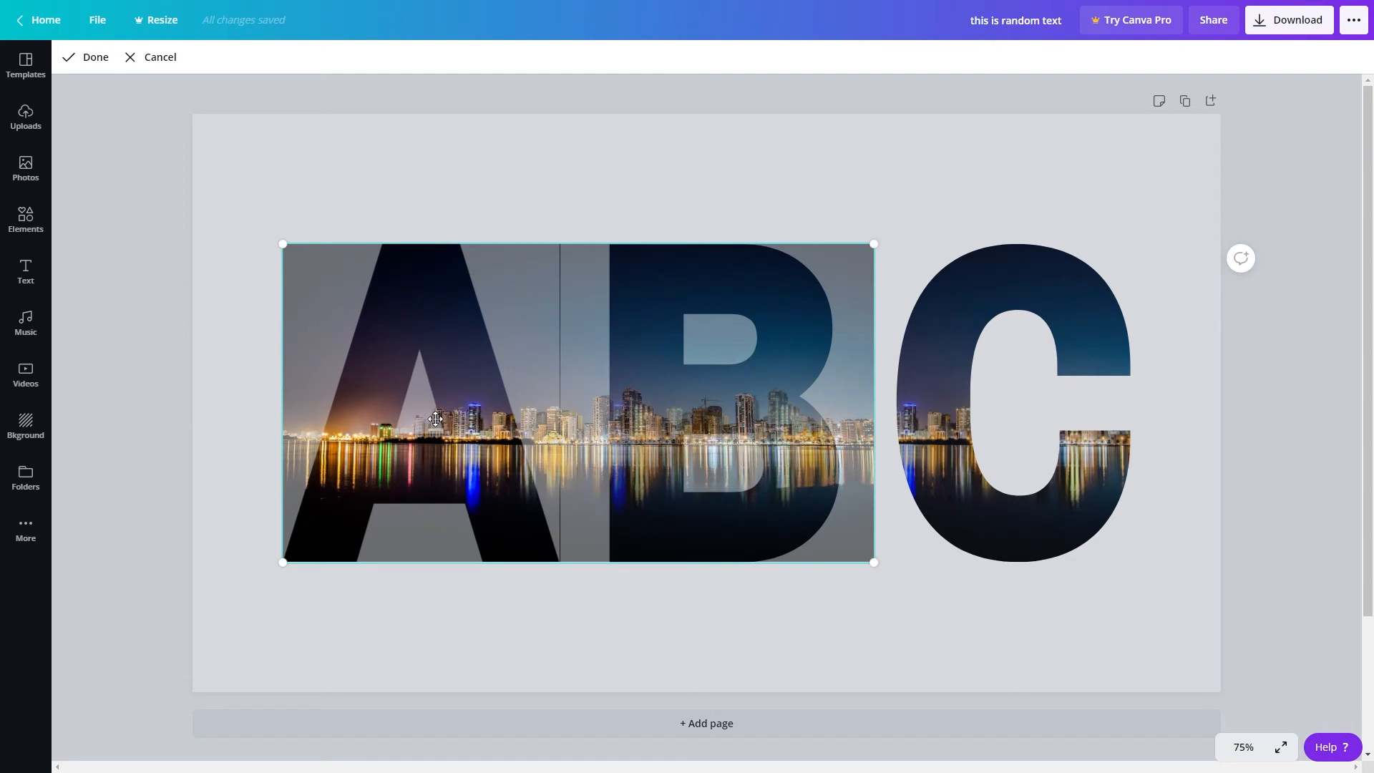
{"action": "key", "text": "Return"}
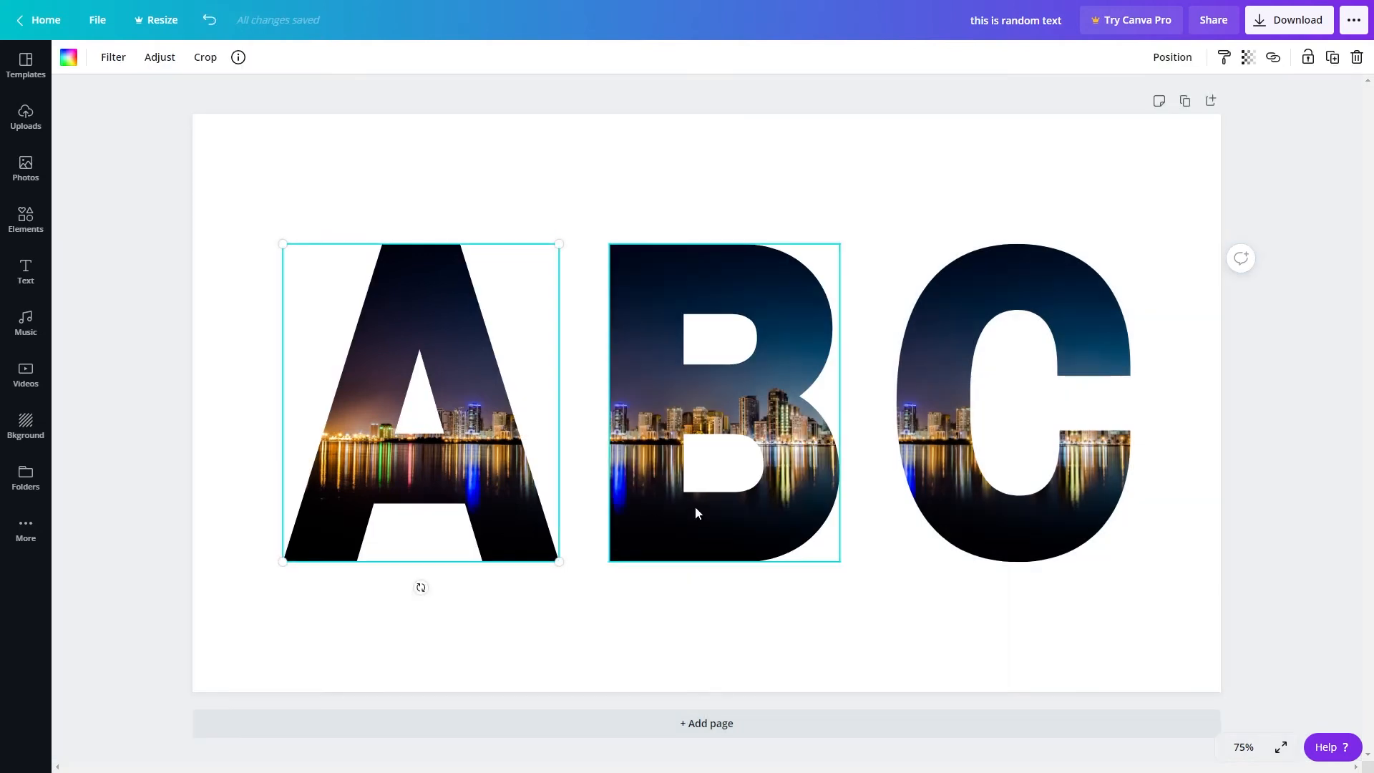
- Adjust the skyline photo inside the B frame so the letter shows the photo's middle section
{"action": "double_click", "coordinate": [670, 412]}
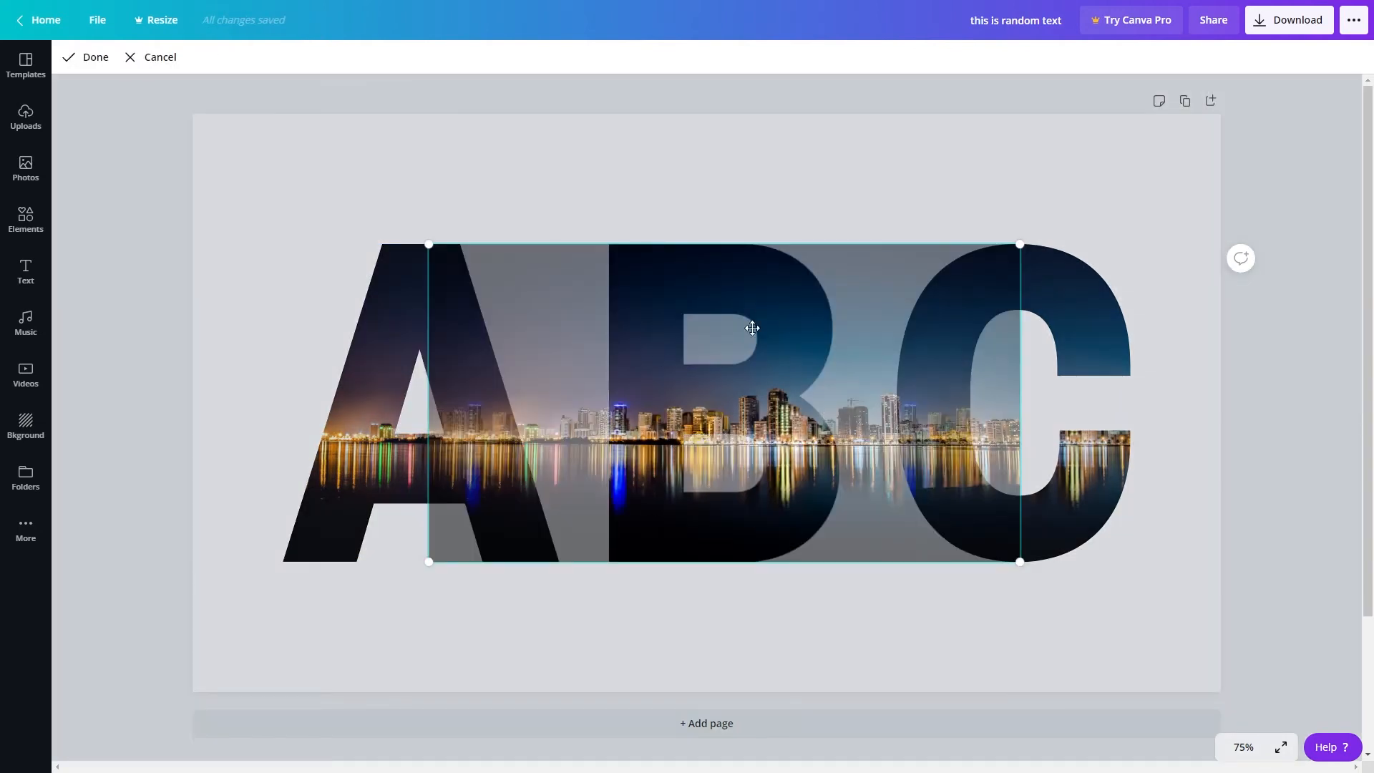
{"action": "left_click_drag", "start_coordinate": [650, 409], "coordinate": [667, 419]}
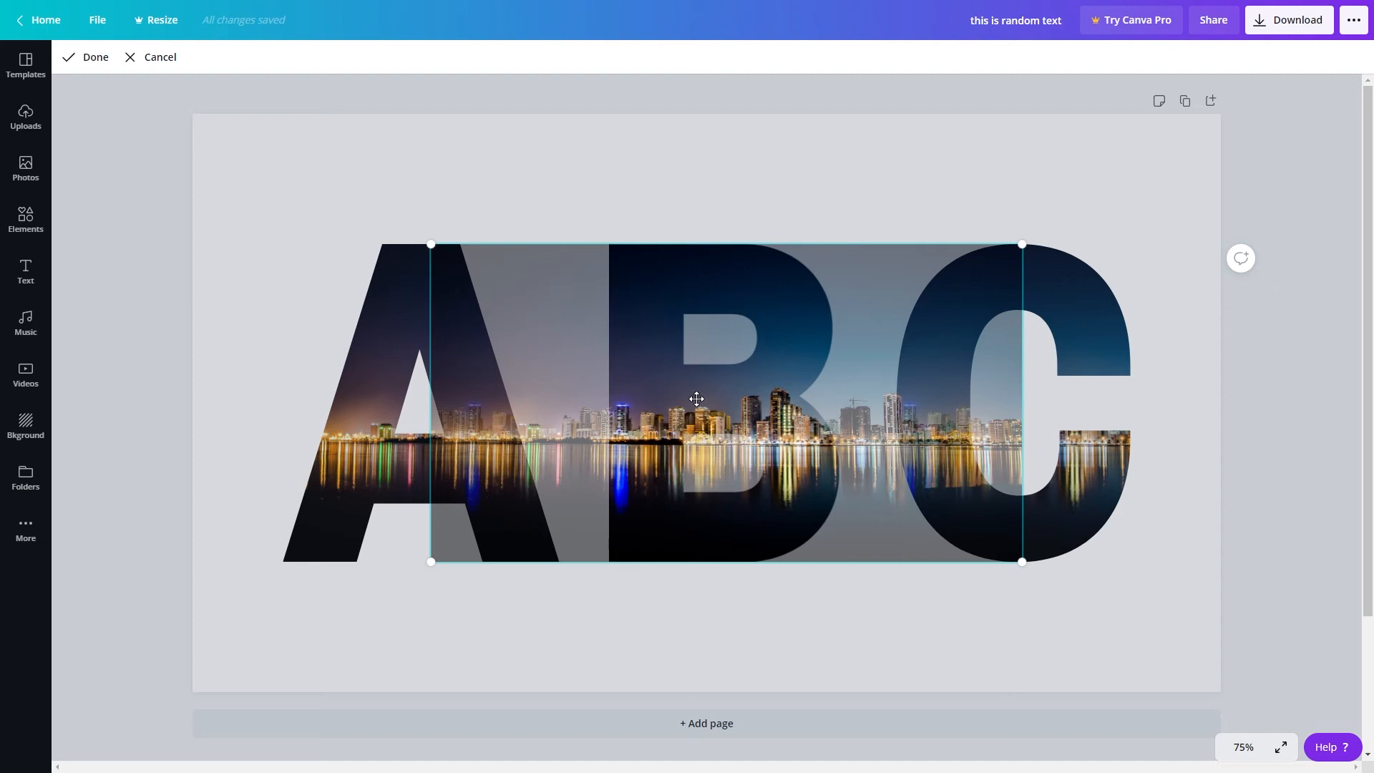
{"action": "key", "text": "Return"}
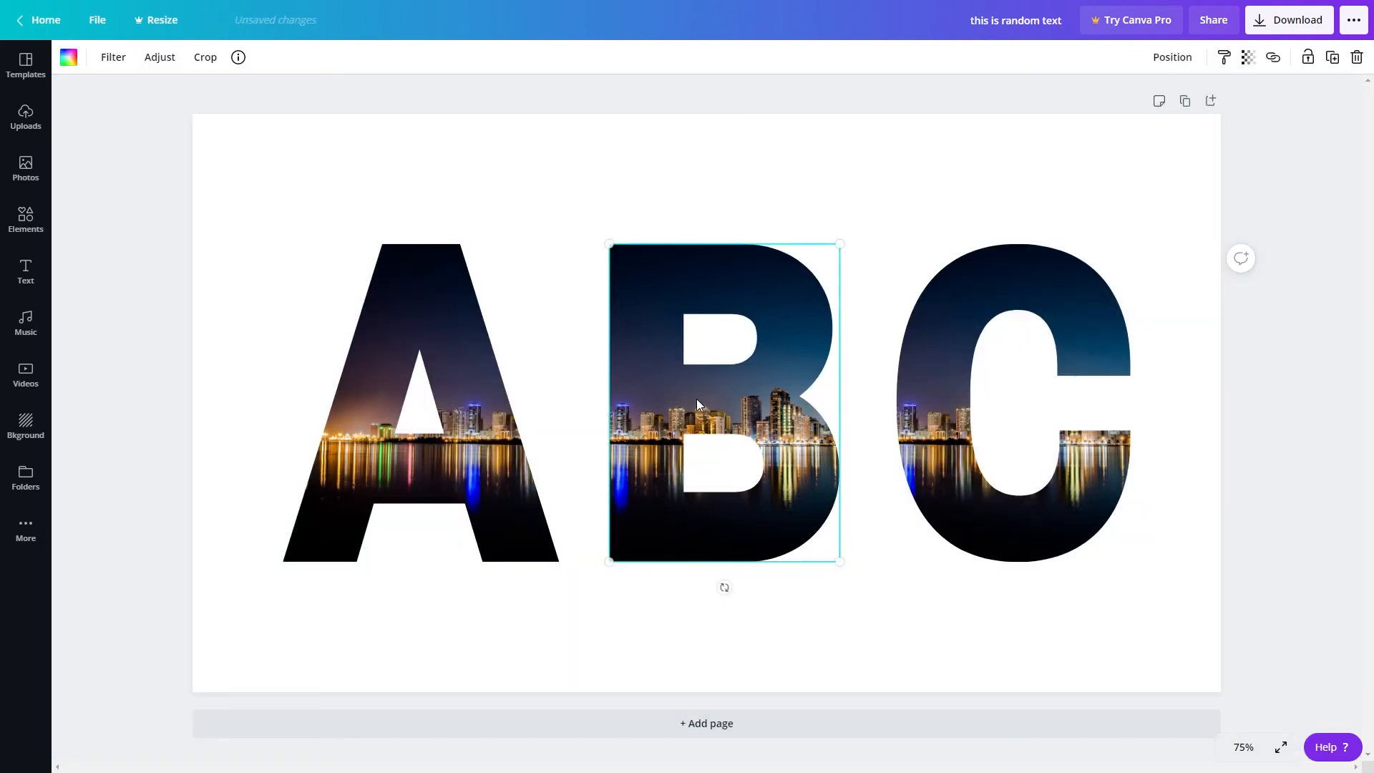
- Shift the skyline photo inside the C frame so the letter shows the photo's right end
{"action": "double_click", "coordinate": [913, 412]}
{"action": "left_click_drag", "start_coordinate": [974, 445], "coordinate": [784, 412]}
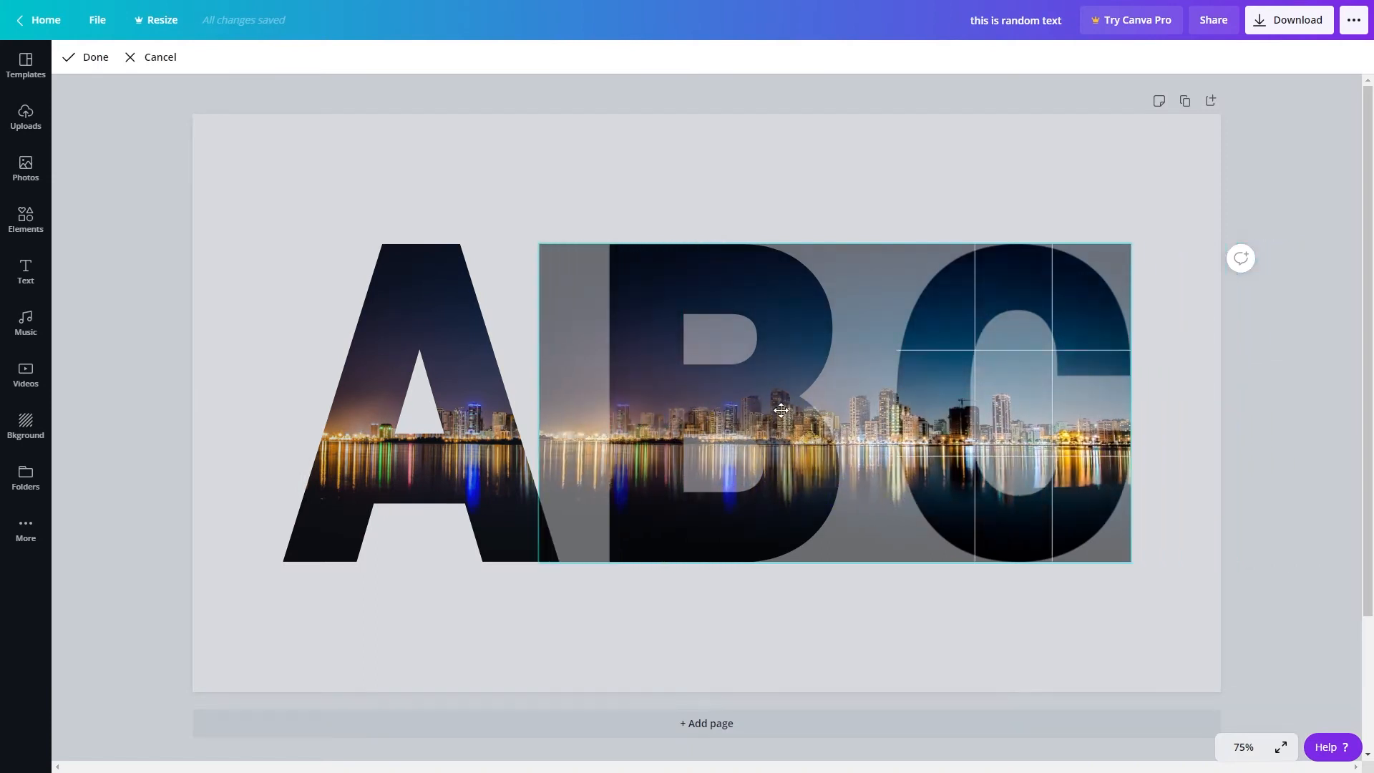
{"action": "left_click", "coordinate": [845, 612]}
{"action": "left_click", "coordinate": [847, 616]}
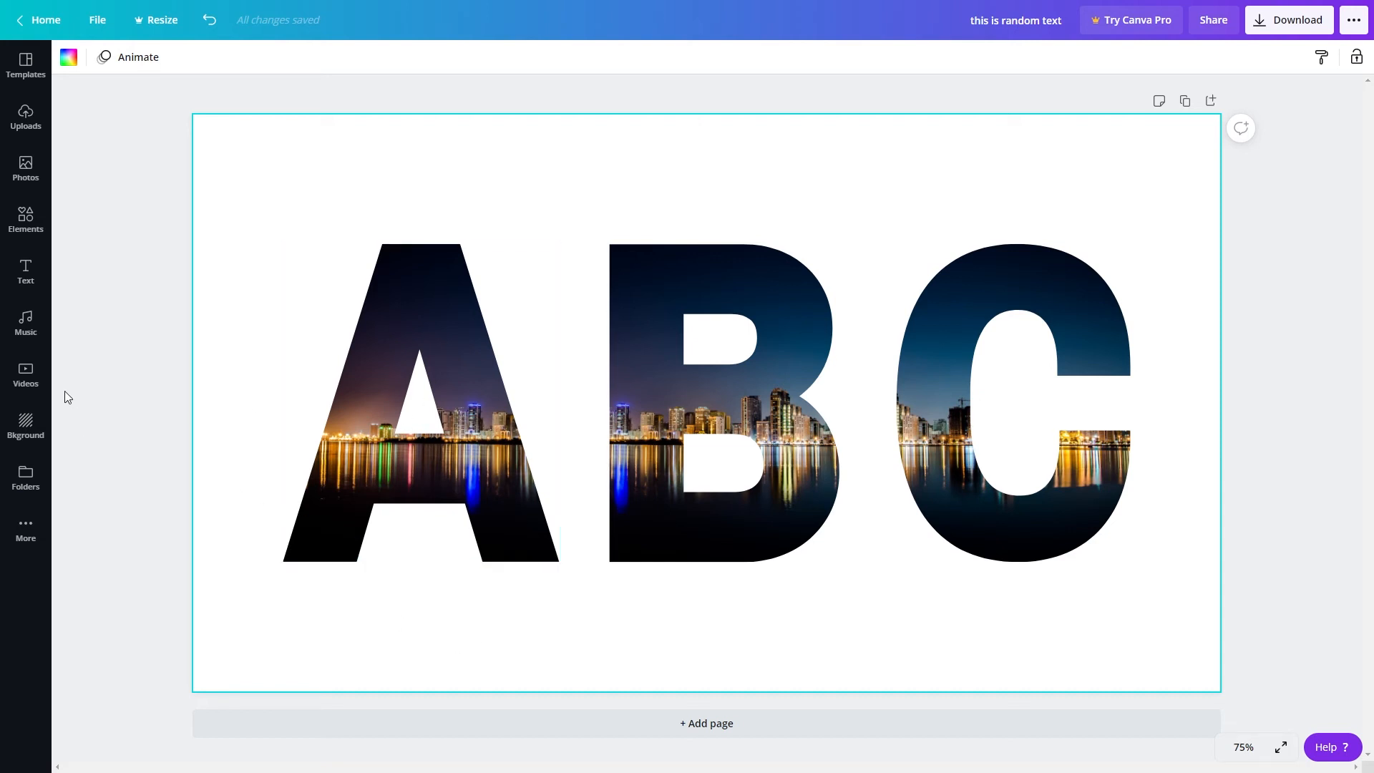
- Replace the photos in the A, B and C frames with the 29-second bokeh lights video from Backgrounds
{"action": "left_click", "coordinate": [26, 376]}
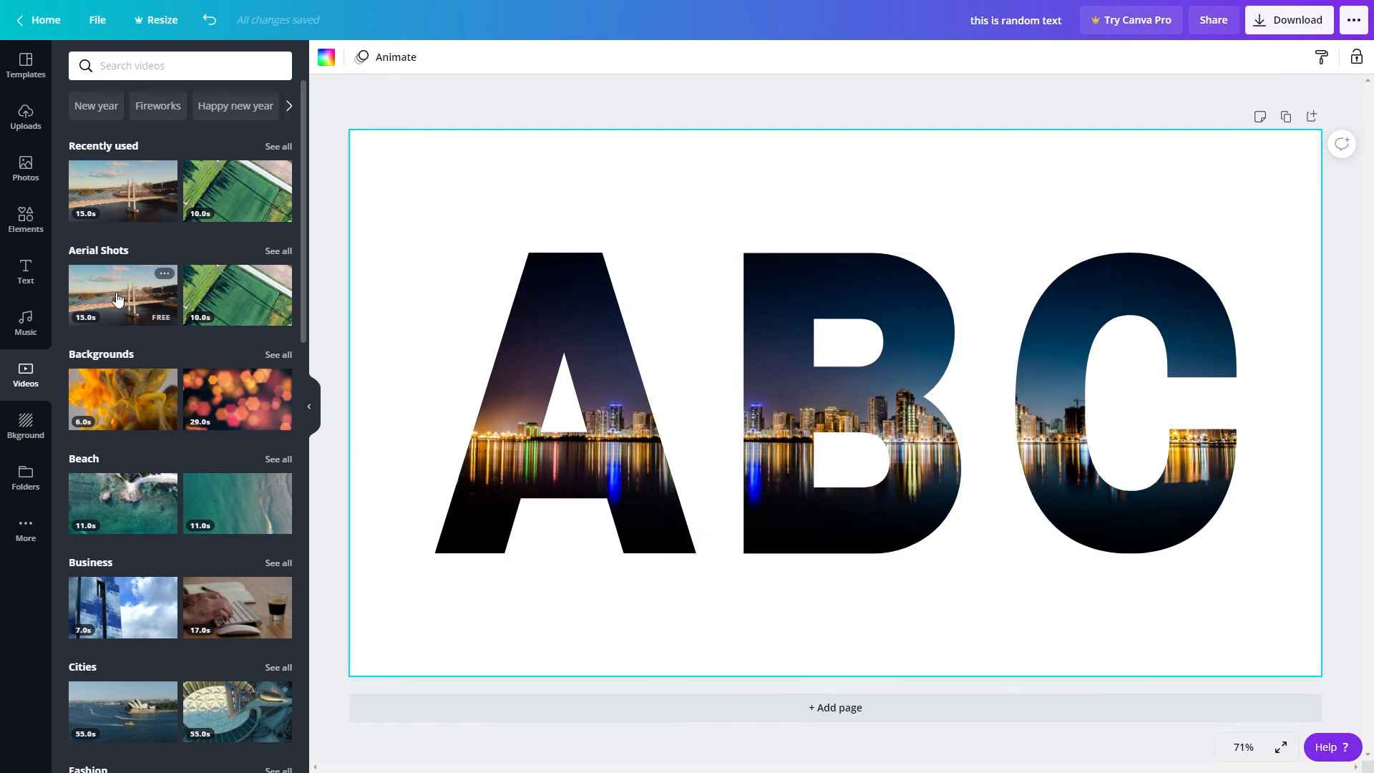
{"action": "left_click_drag", "start_coordinate": [236, 399], "coordinate": [500, 422]}
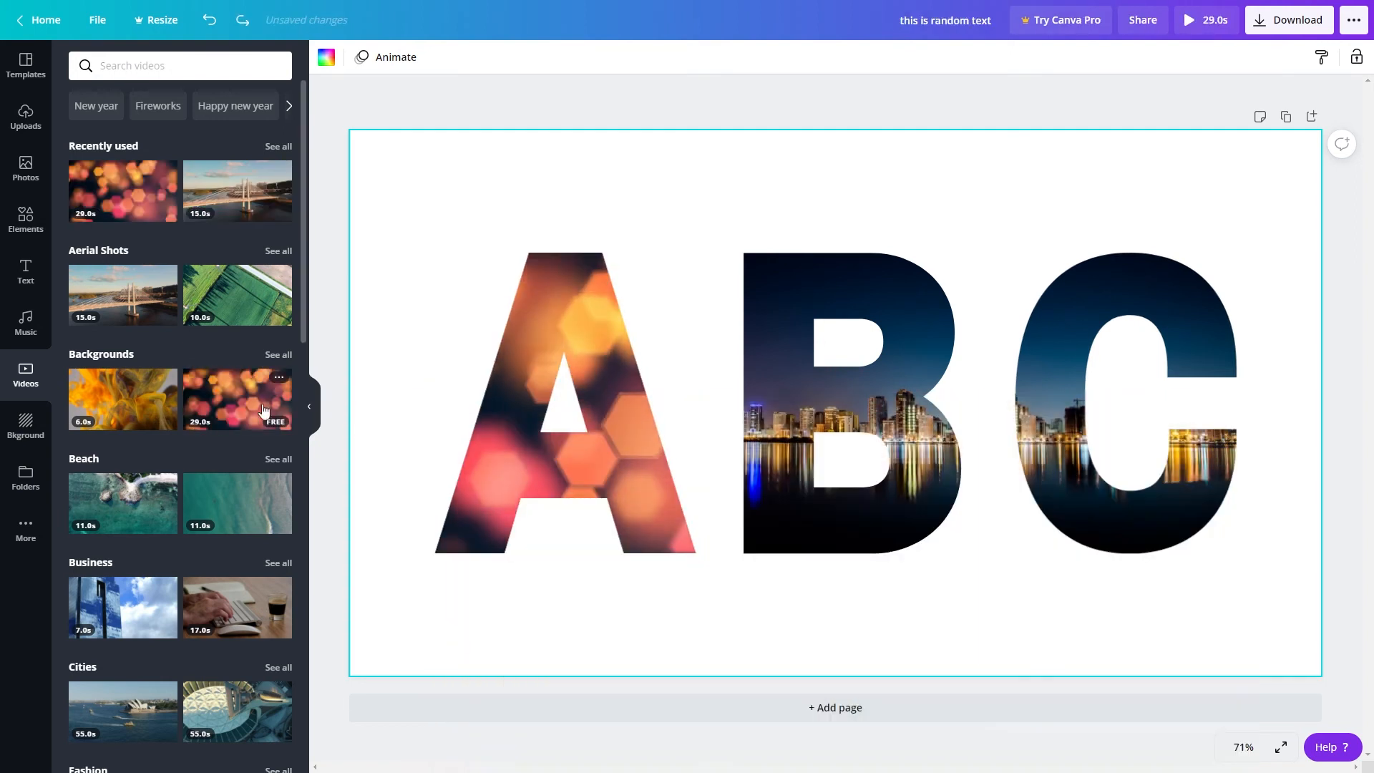
{"action": "left_click_drag", "start_coordinate": [239, 401], "coordinate": [809, 405]}
{"action": "left_click_drag", "start_coordinate": [236, 400], "coordinate": [1059, 415]}
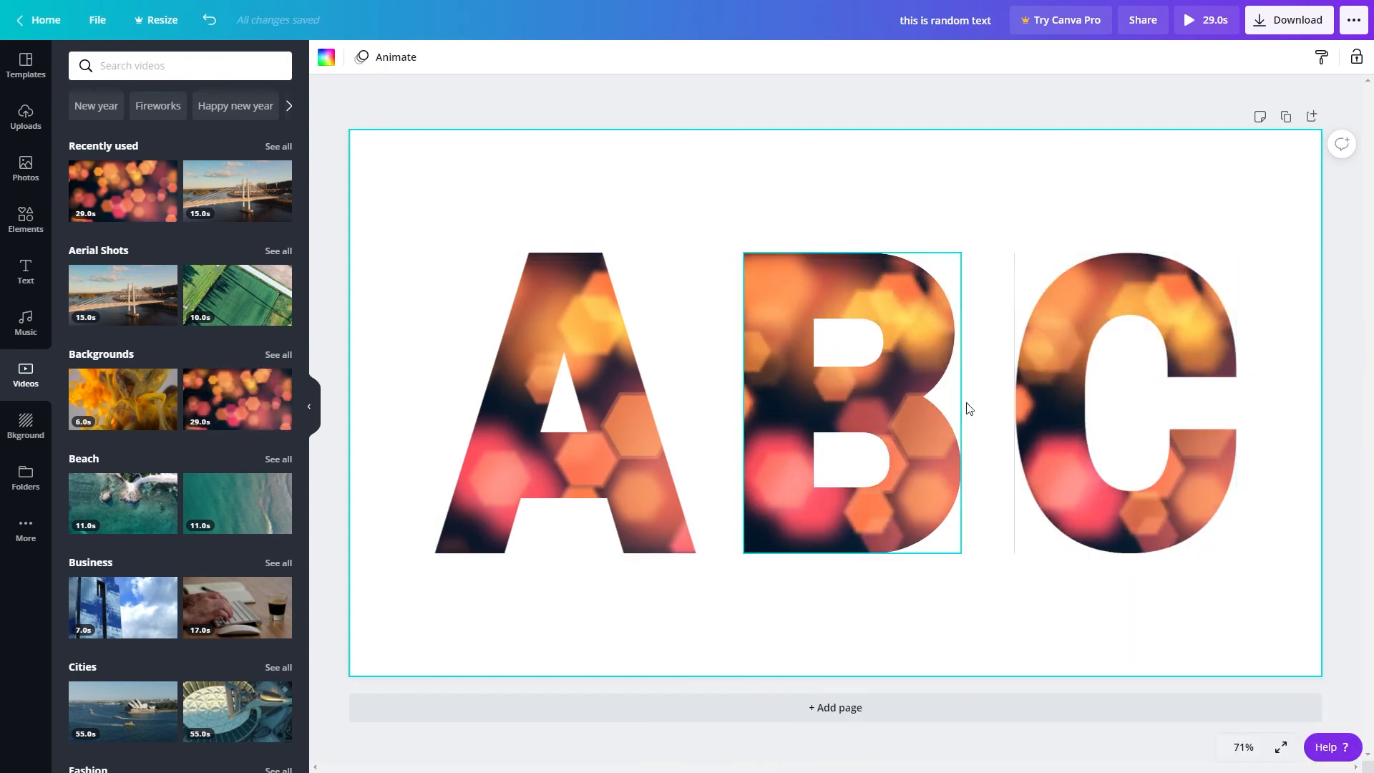
- Reposition the bokeh video inside the A frame so the letter shows the video's left part
{"action": "double_click", "coordinate": [624, 446]}
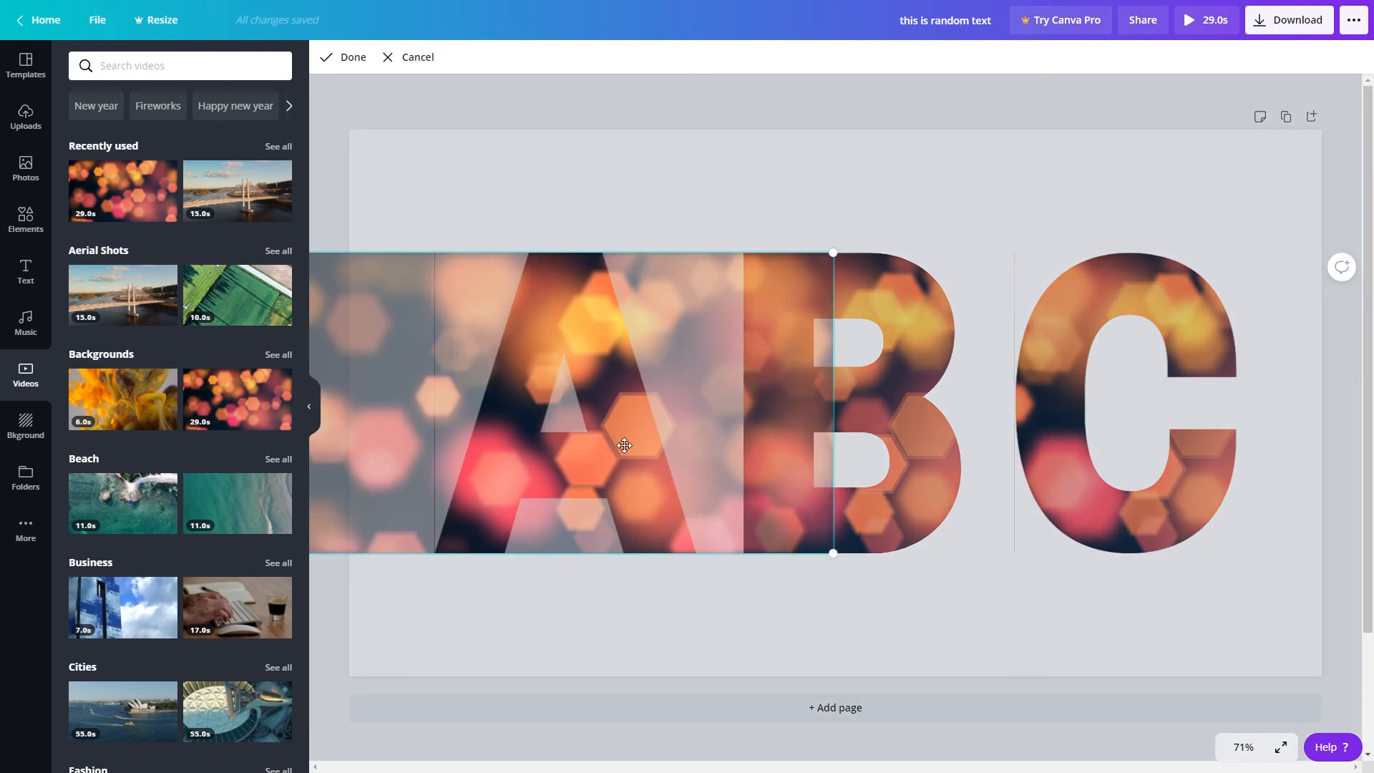
{"action": "left_click_drag", "start_coordinate": [637, 481], "coordinate": [786, 511]}
{"action": "key", "text": "Return"}
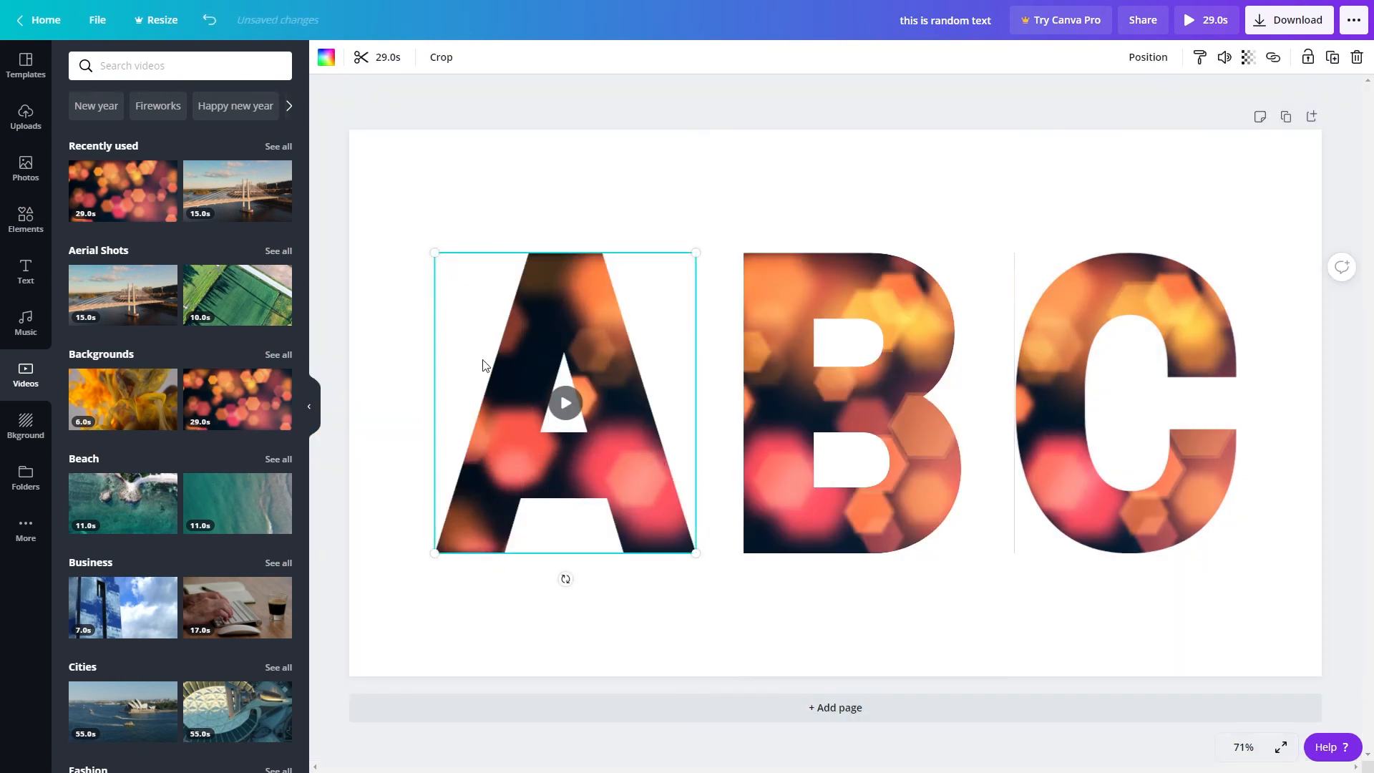
- Shift the bokeh video slightly to the right inside the B frame
{"action": "left_click", "coordinate": [825, 441]}
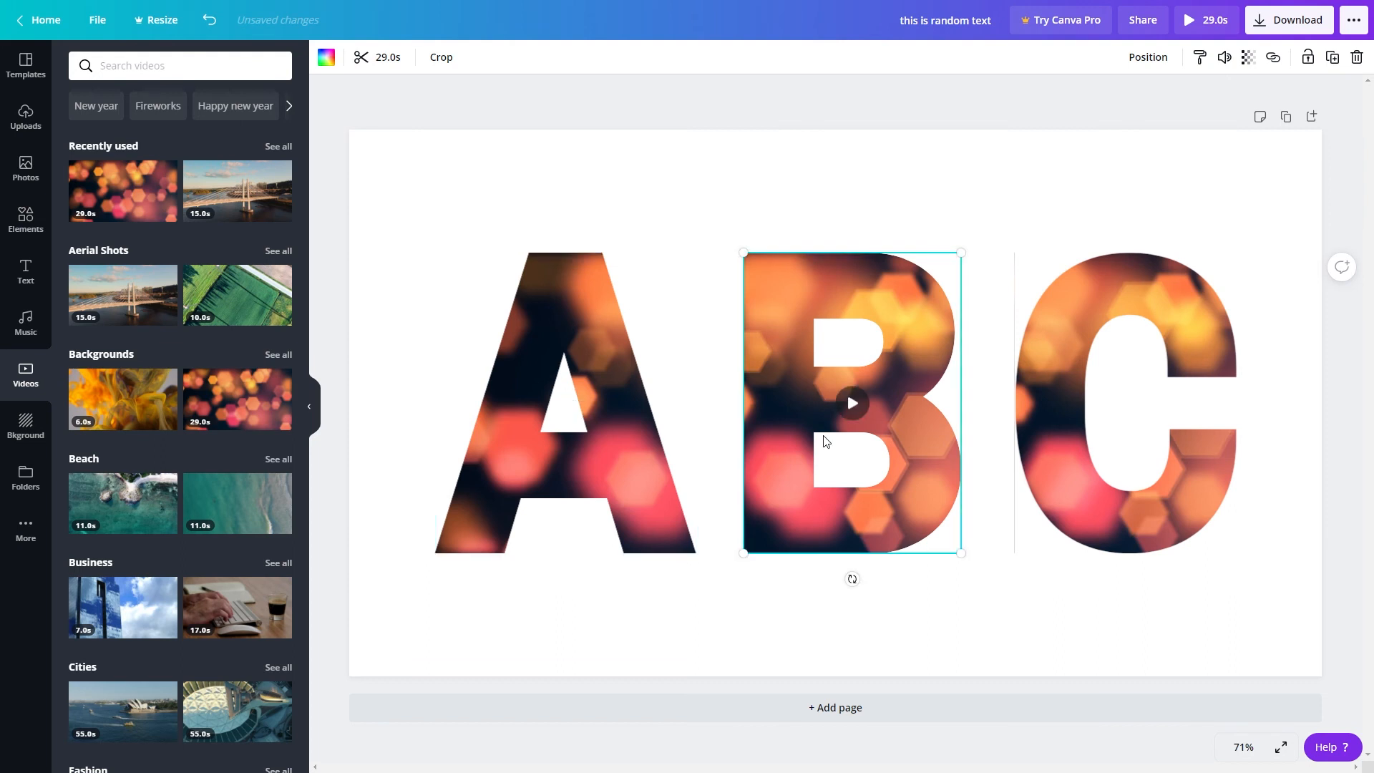
{"action": "double_click", "coordinate": [803, 417]}
{"action": "left_click_drag", "start_coordinate": [776, 418], "coordinate": [823, 419]}
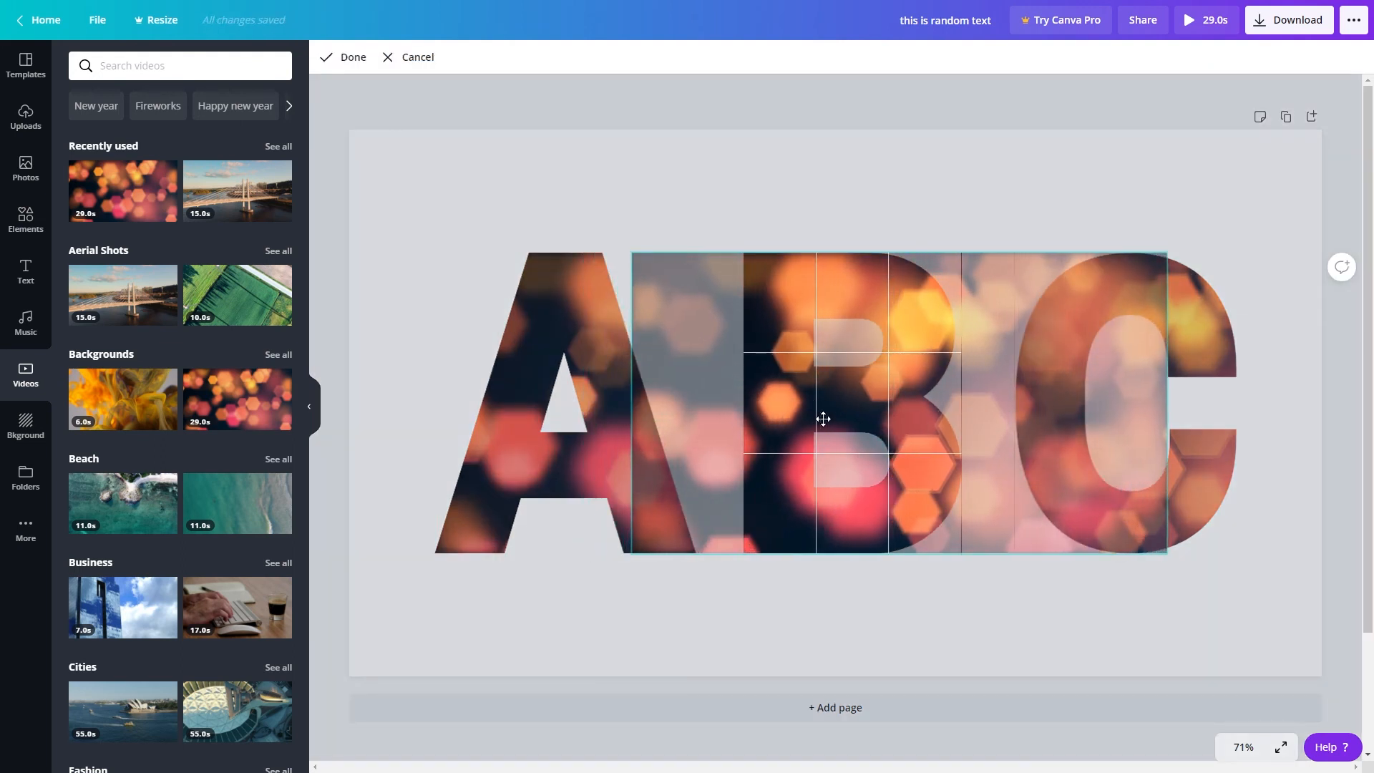
{"action": "left_click", "coordinate": [926, 623]}
- Move the bokeh video inside the C frame until its right edge aligns with the letter's right edge
{"action": "left_click", "coordinate": [1090, 456]}
{"action": "double_click", "coordinate": [1089, 456]}
{"action": "left_click_drag", "start_coordinate": [1011, 424], "coordinate": [846, 432]}
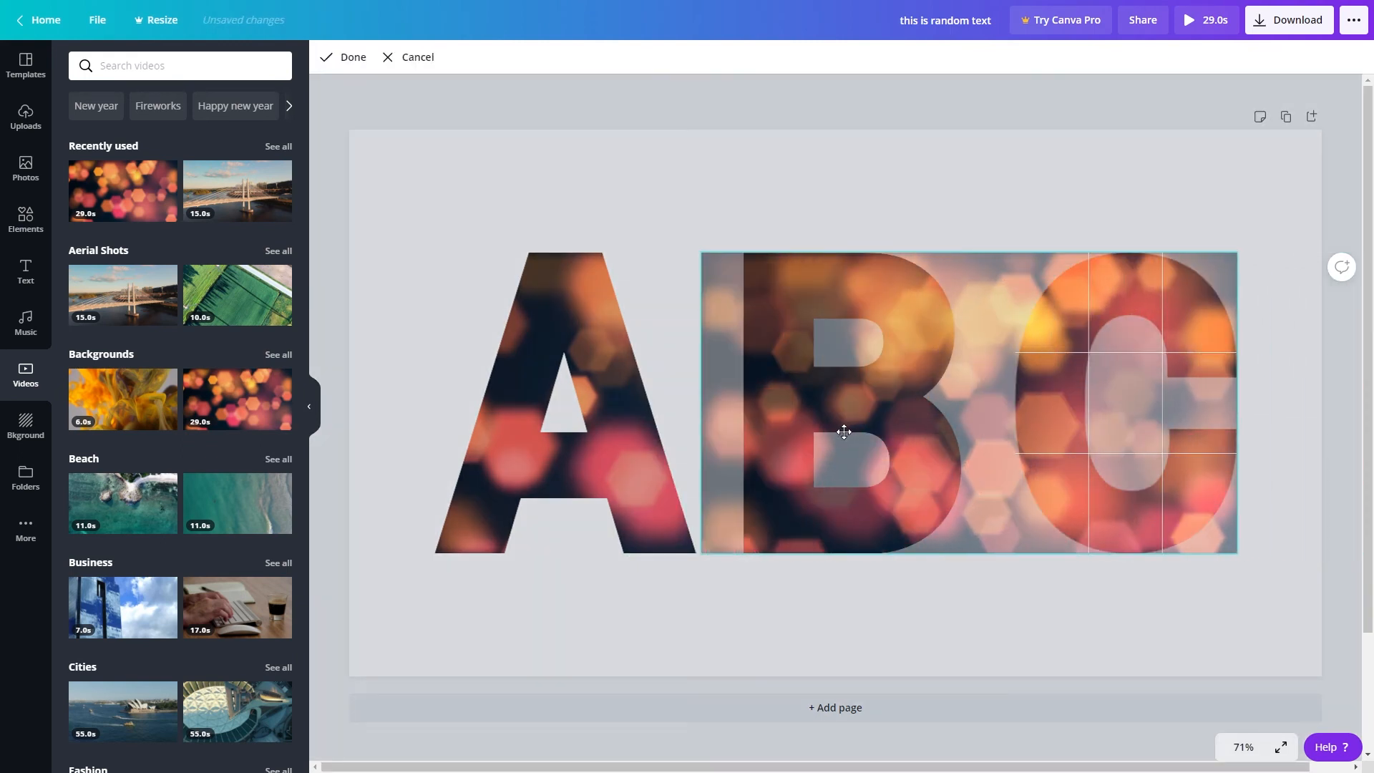
{"action": "left_click", "coordinate": [851, 521]}
{"action": "left_click", "coordinate": [858, 627]}
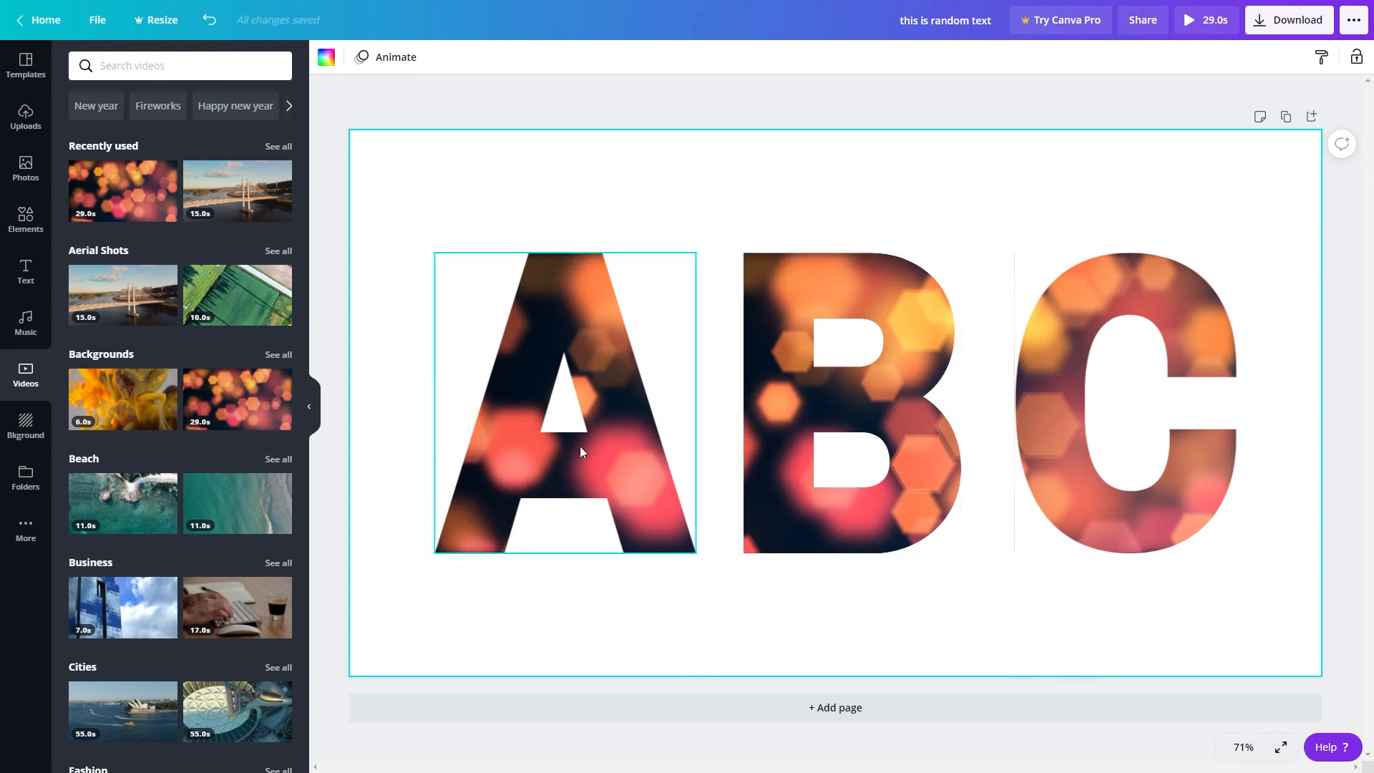
- Set the white brick wall image as the page background
{"action": "left_click", "coordinate": [26, 426]}
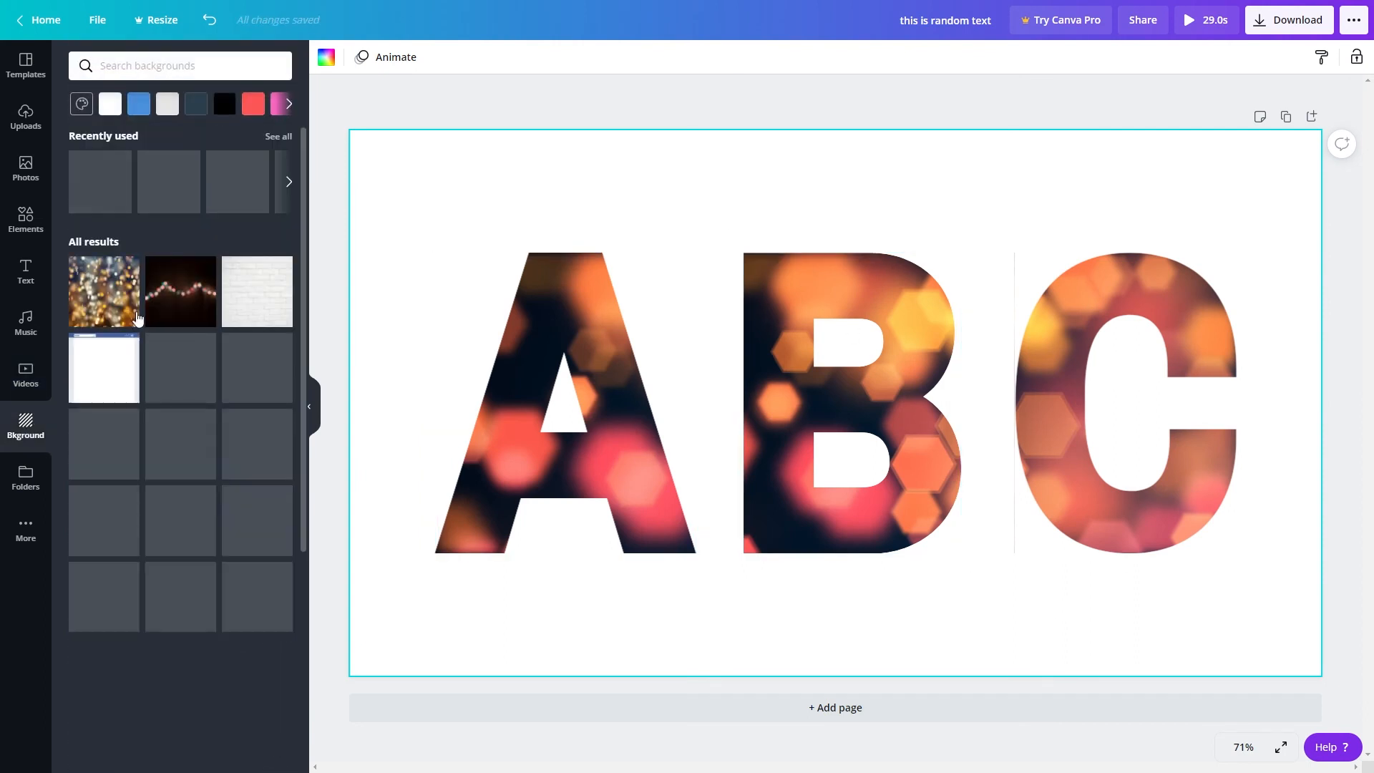
{"action": "key", "text": "ctrl+z"}
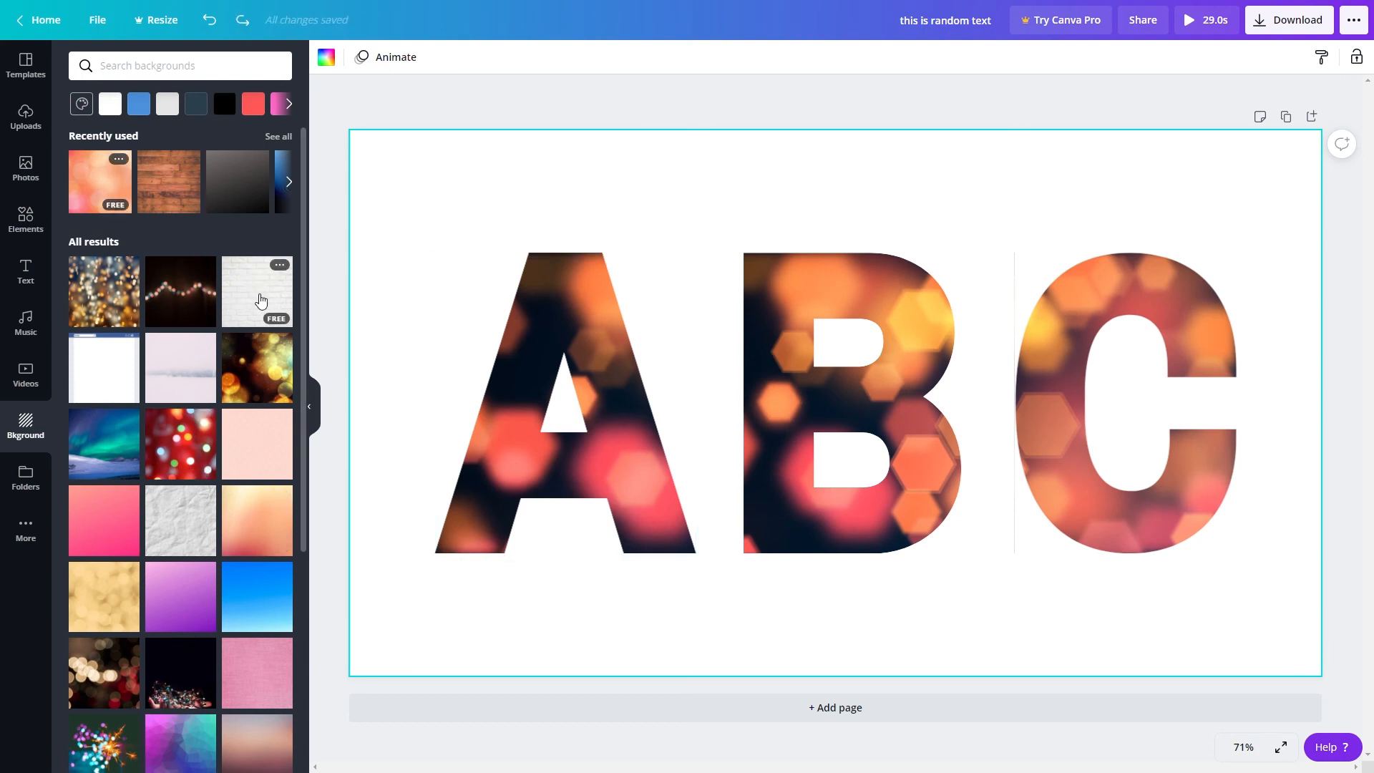
{"action": "left_click", "coordinate": [260, 301]}
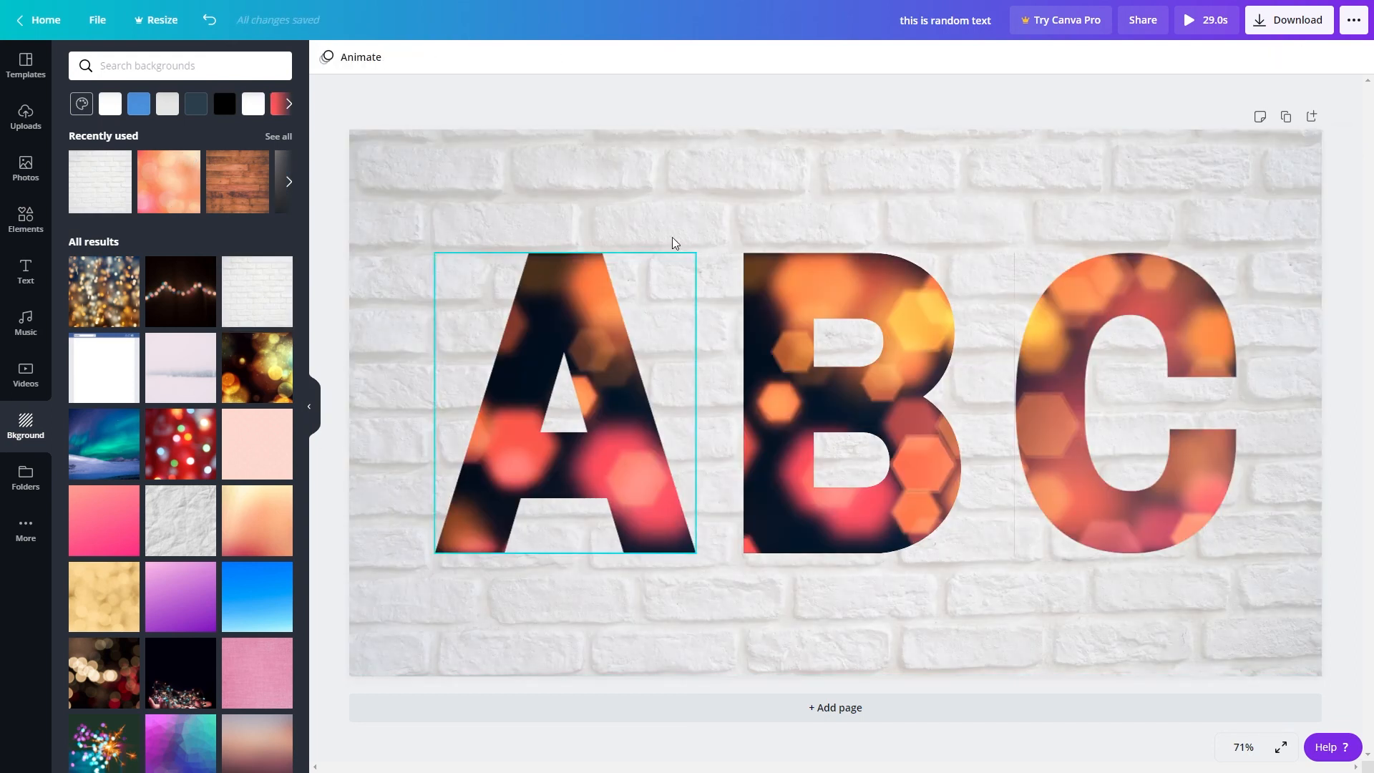
- Set the brick background's blur to 6 and its brightness to -60
{"action": "left_click", "coordinate": [406, 206]}
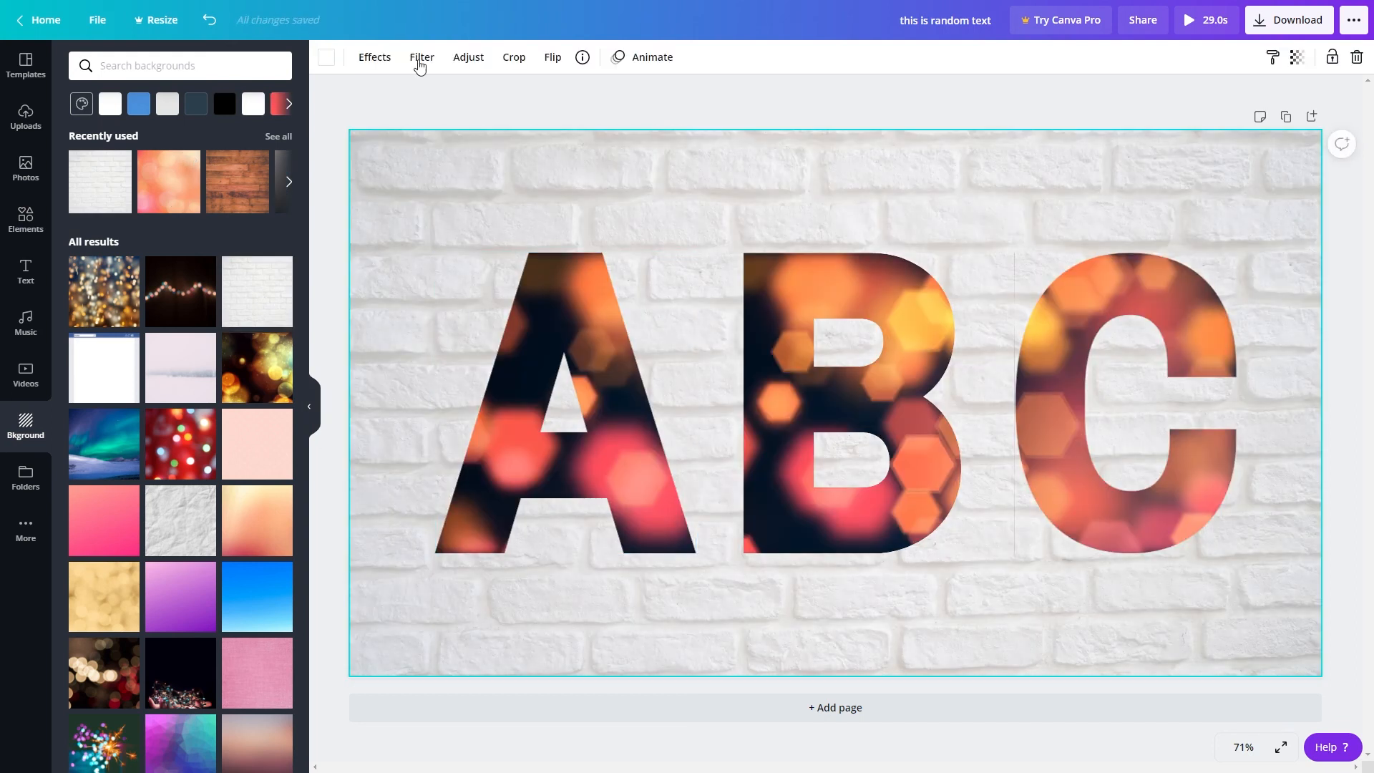
{"action": "left_click", "coordinate": [468, 59]}
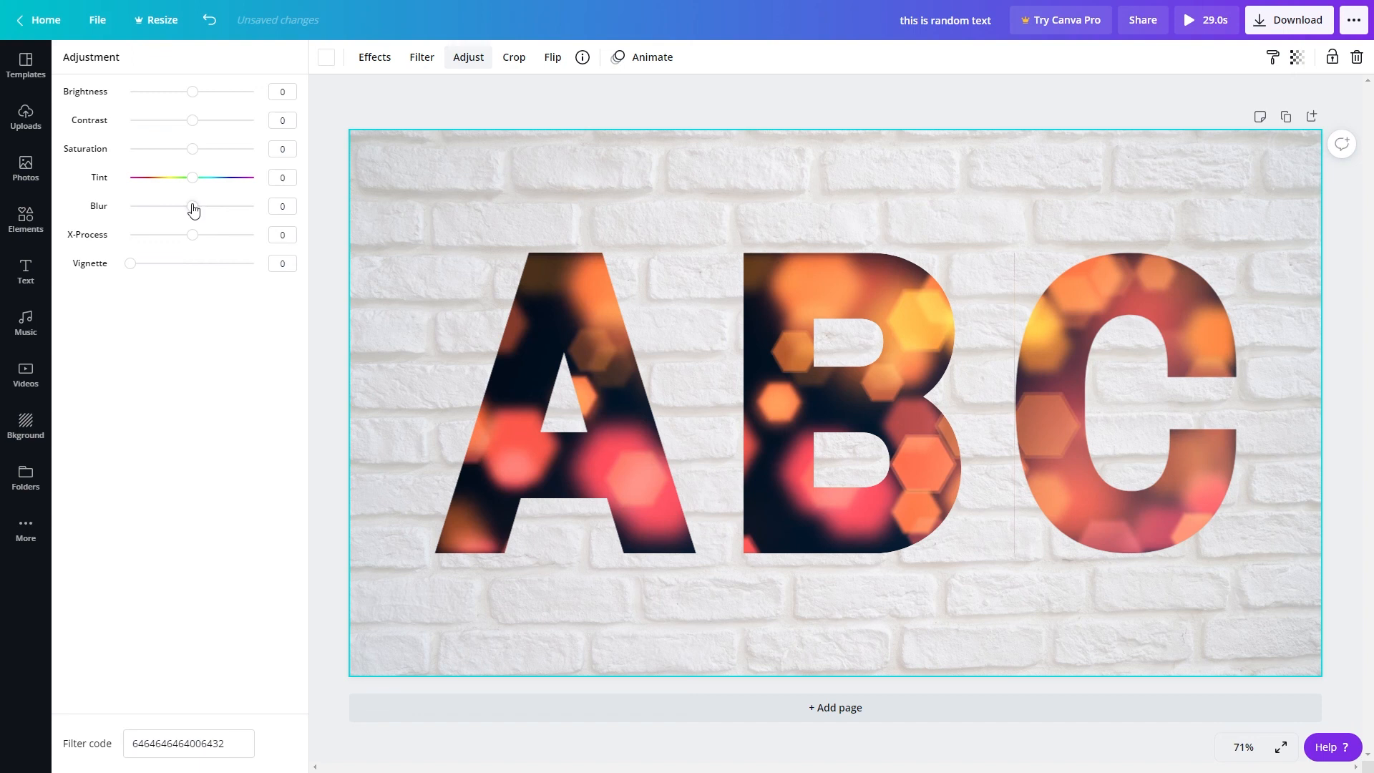
{"action": "left_click_drag", "start_coordinate": [195, 209], "coordinate": [199, 209]}
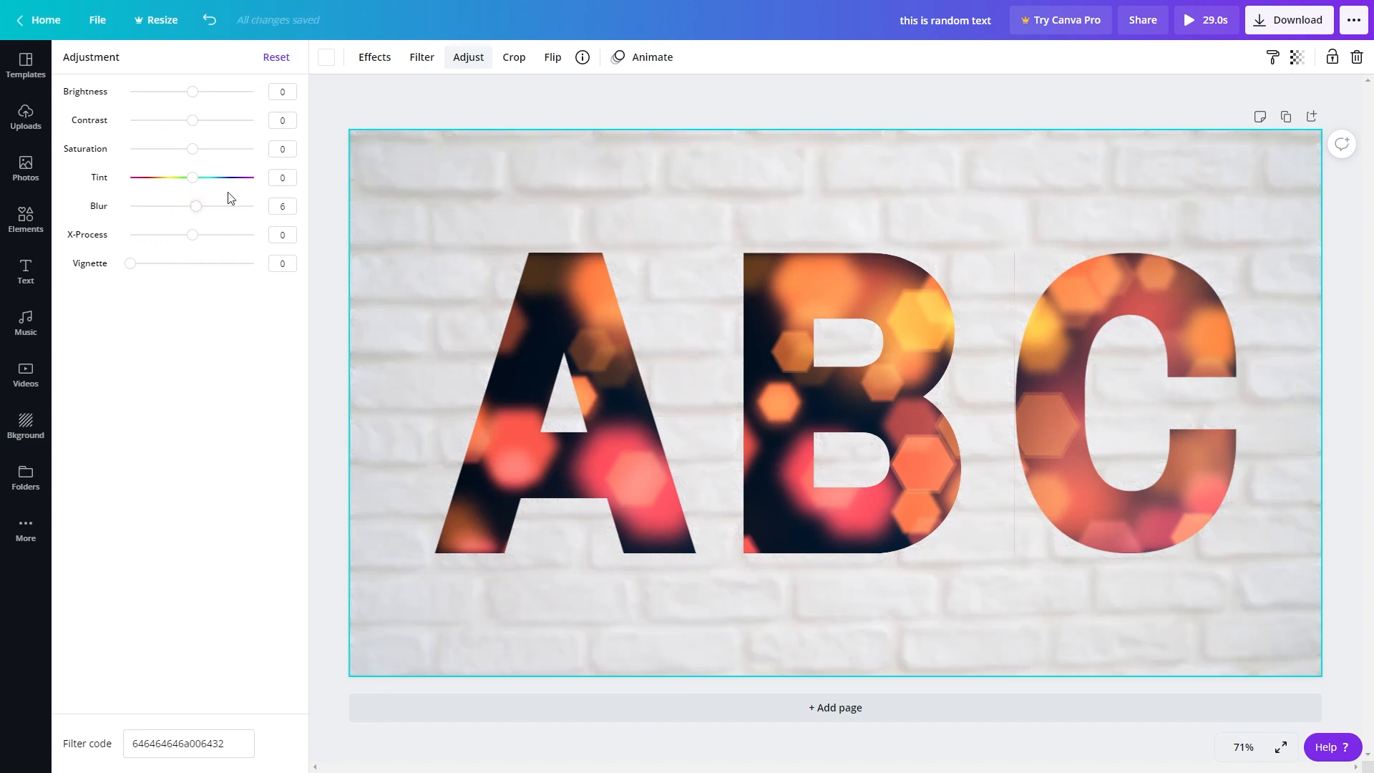
{"action": "left_click_drag", "start_coordinate": [193, 101], "coordinate": [156, 109]}
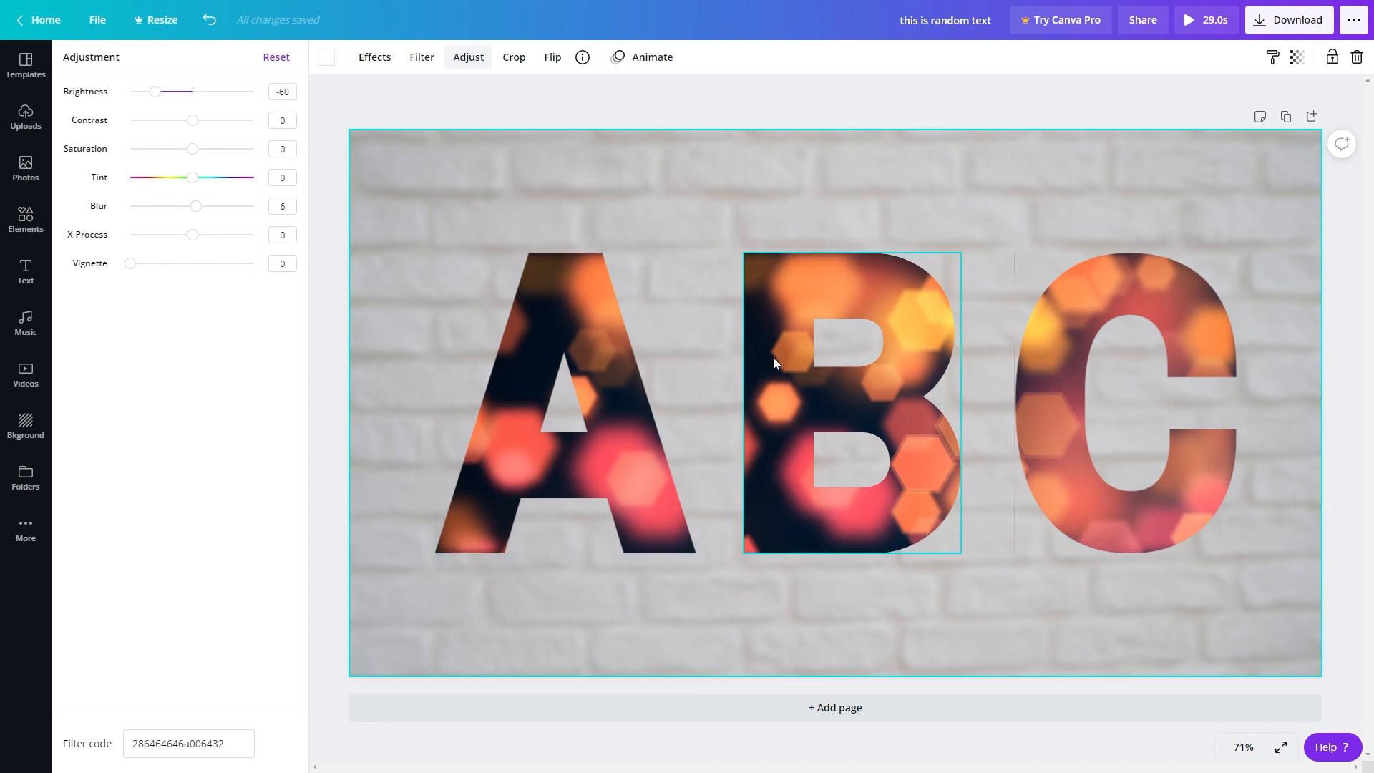
- Play a preview of the animated ABC design
{"action": "left_click", "coordinate": [1207, 25]}
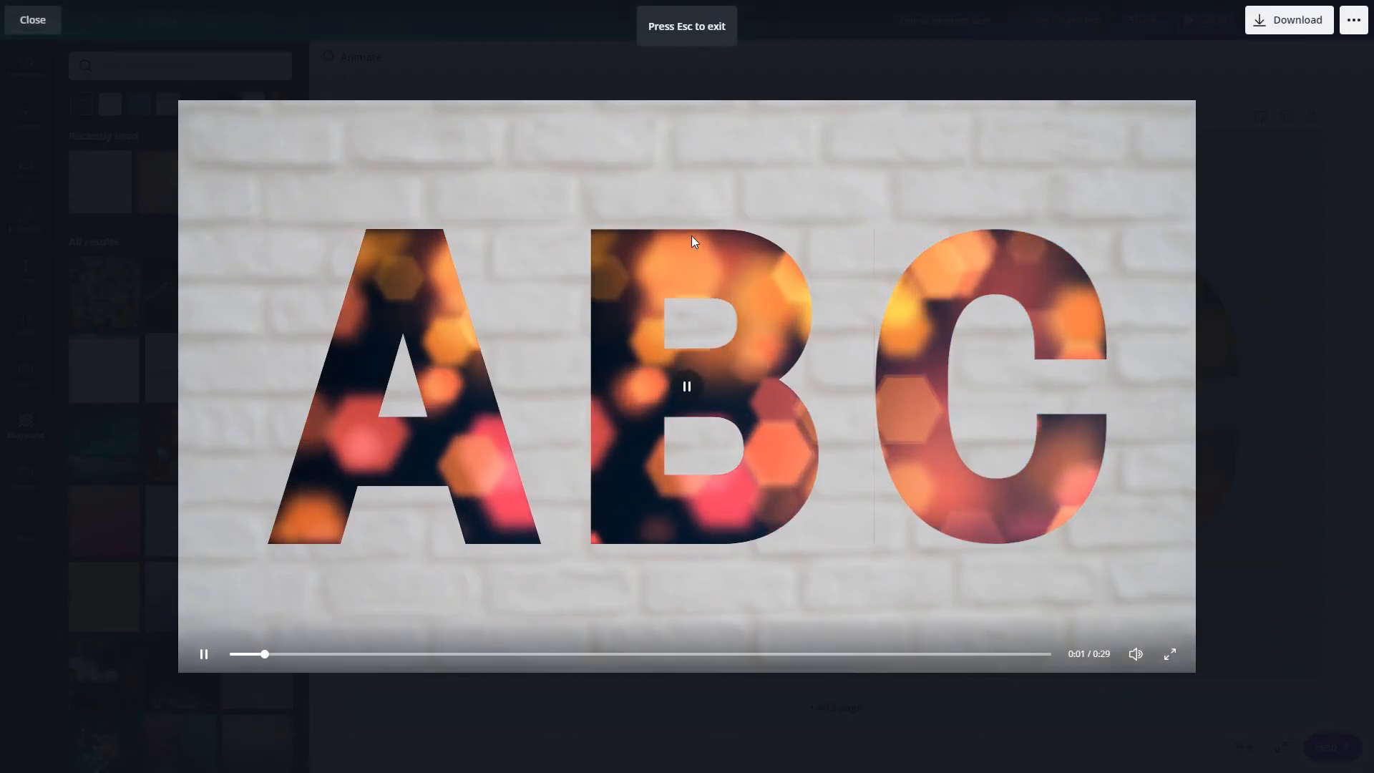